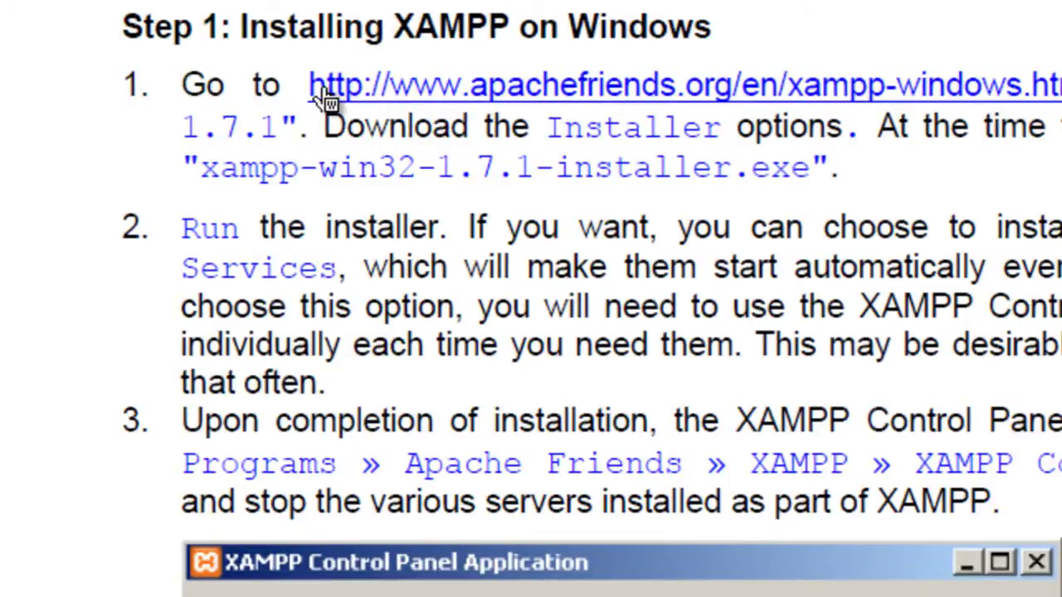
# - Run xampp-win32-1.7.7-VC9-installer.exe from the downloads folder in Explorer
pyautogui.moveTo(393, 27); pyautogui.dragTo(630, 37)
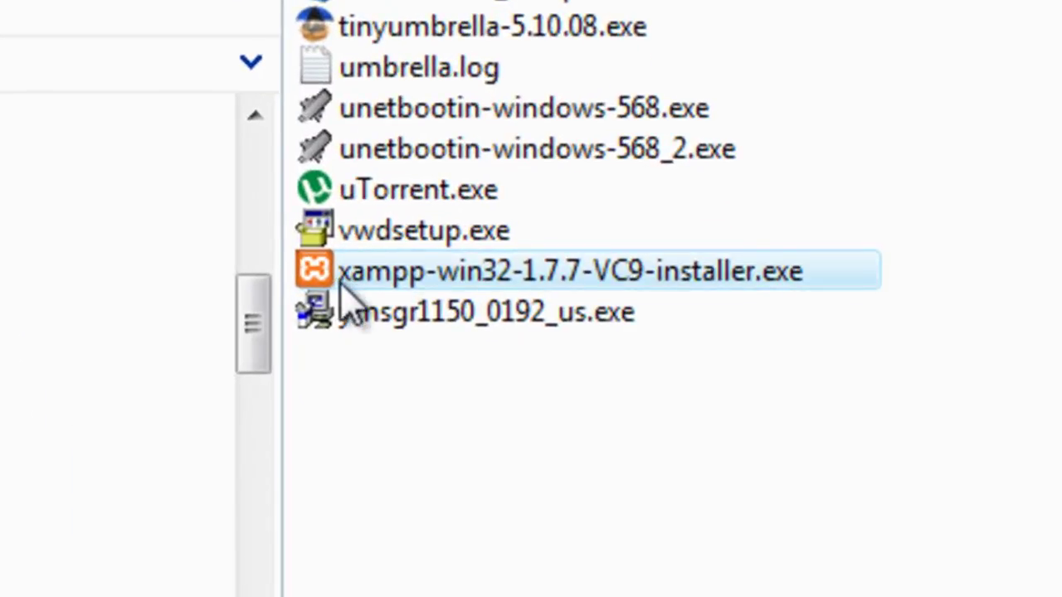
pyautogui.doubleClick(721, 300)
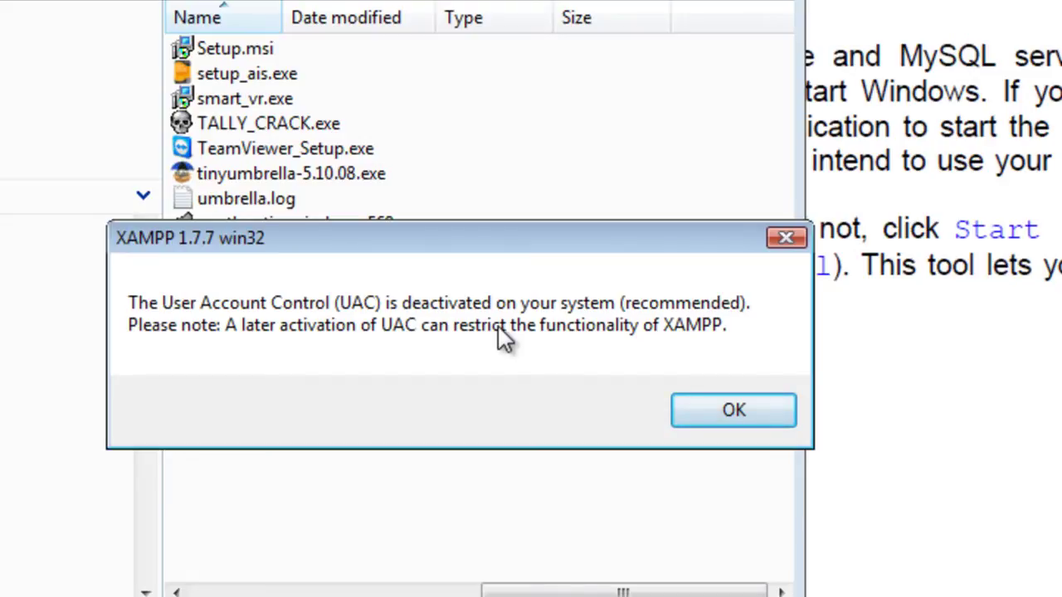
# - Dismiss the UAC notice and go through the wizard, ticking Apache and MySQL as Windows services
pyautogui.click(694, 408)
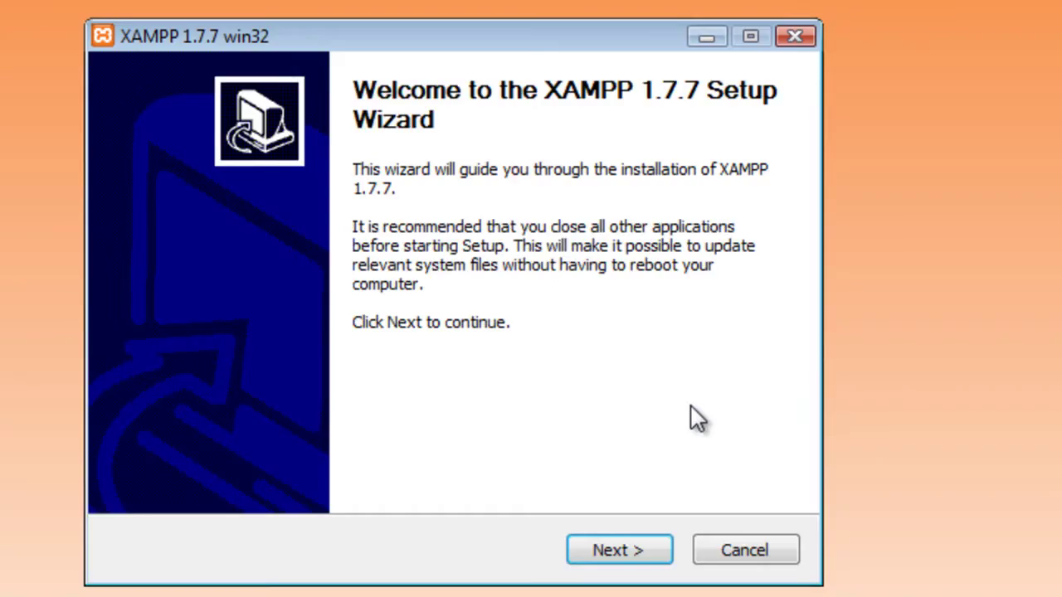
pyautogui.click(618, 550)
pyautogui.click(675, 524)
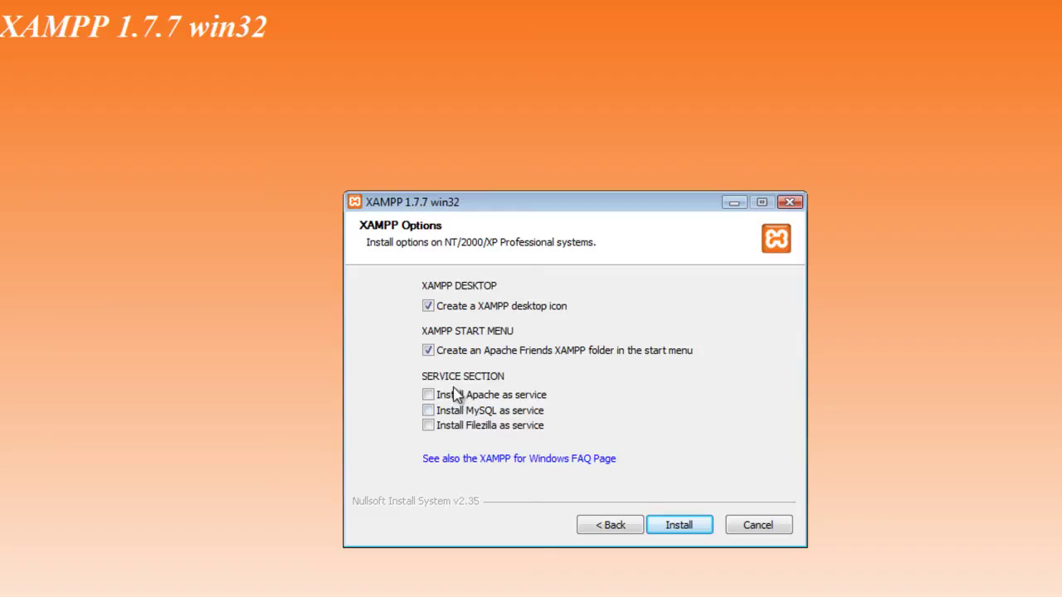
pyautogui.click(428, 396)
pyautogui.click(428, 412)
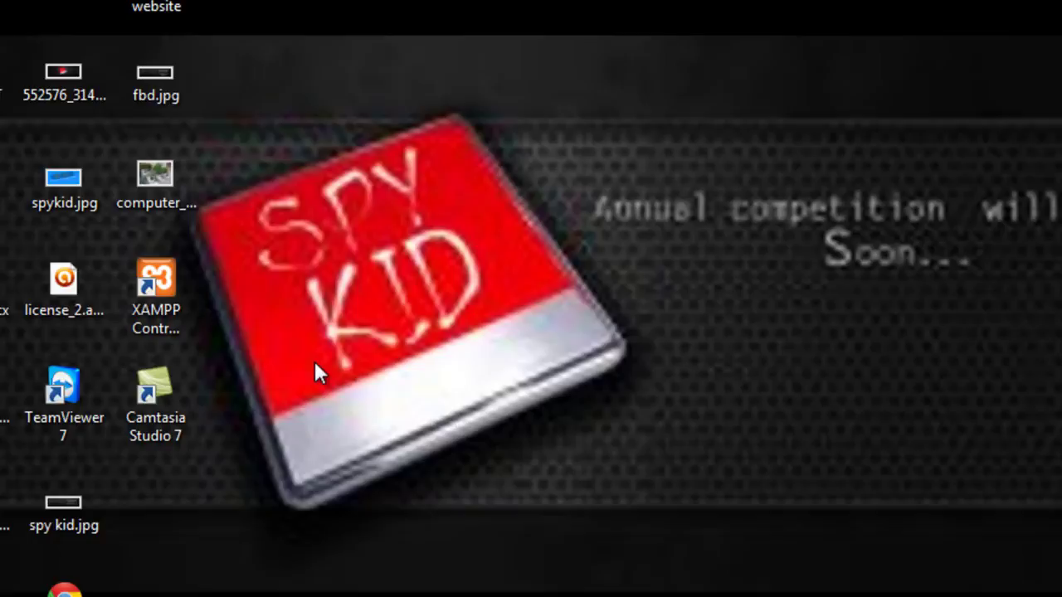
# - Launch XAMPP Control Panel from its desktop shortcut, showing Apache and MySQL running
pyautogui.click(188, 274)
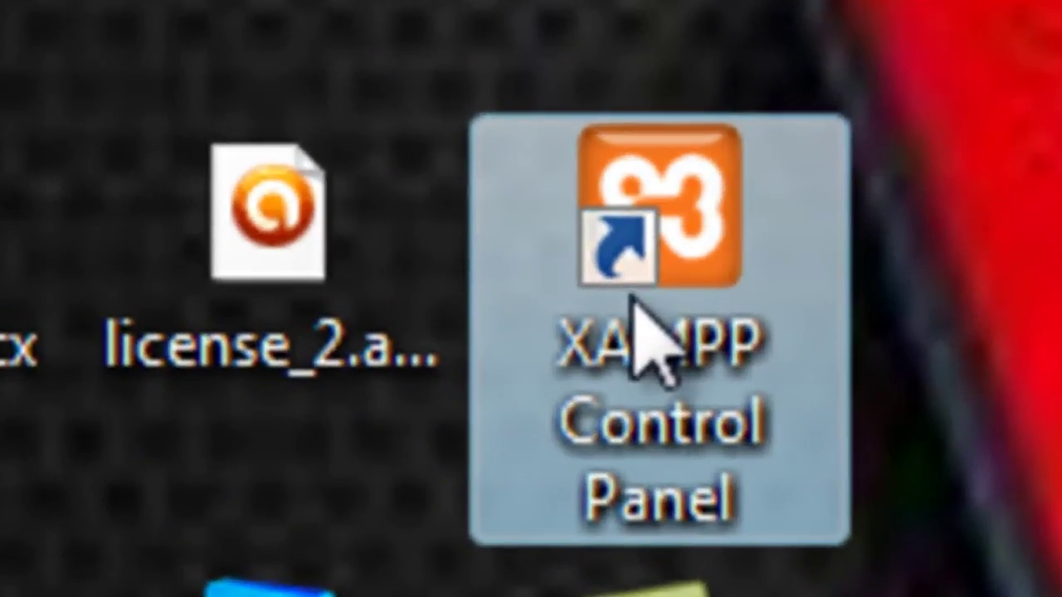
pyautogui.doubleClick(152, 307)
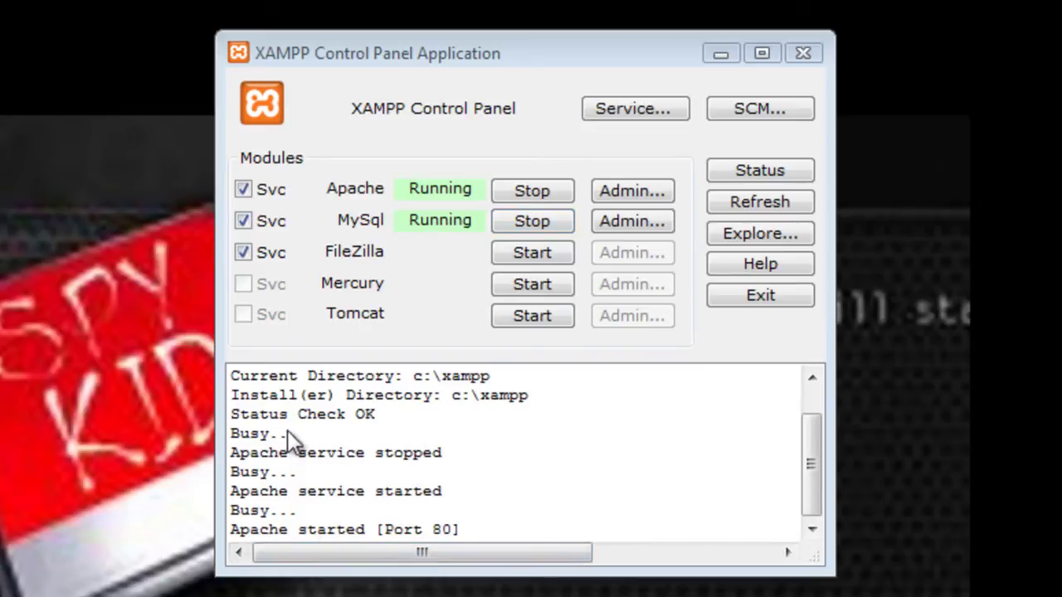
# - Minimize the control panel and load localhost/xampp/ in Chrome
pyautogui.click(722, 53)
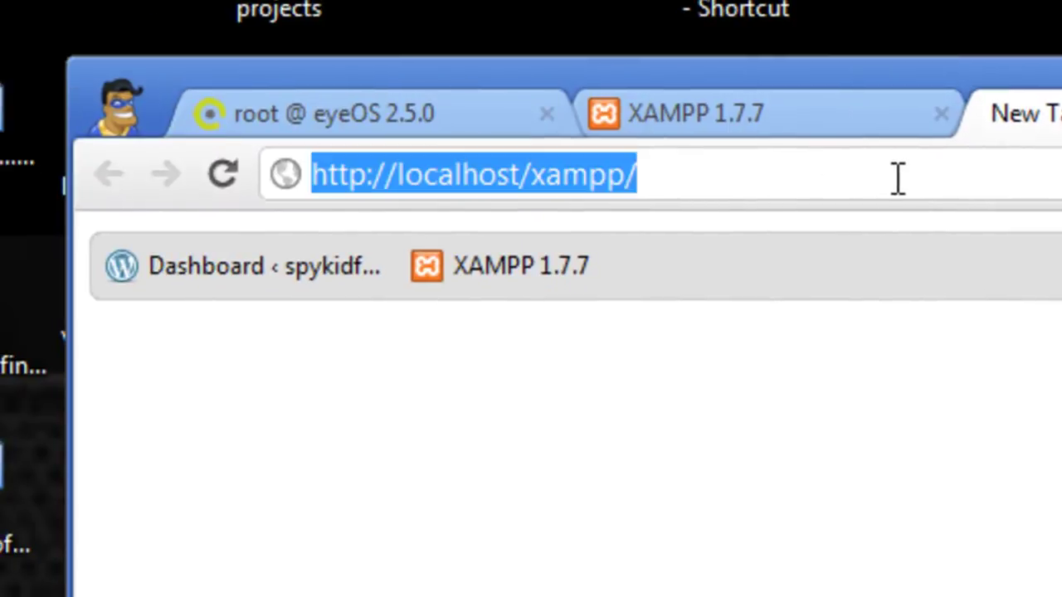
pyautogui.press('Return')
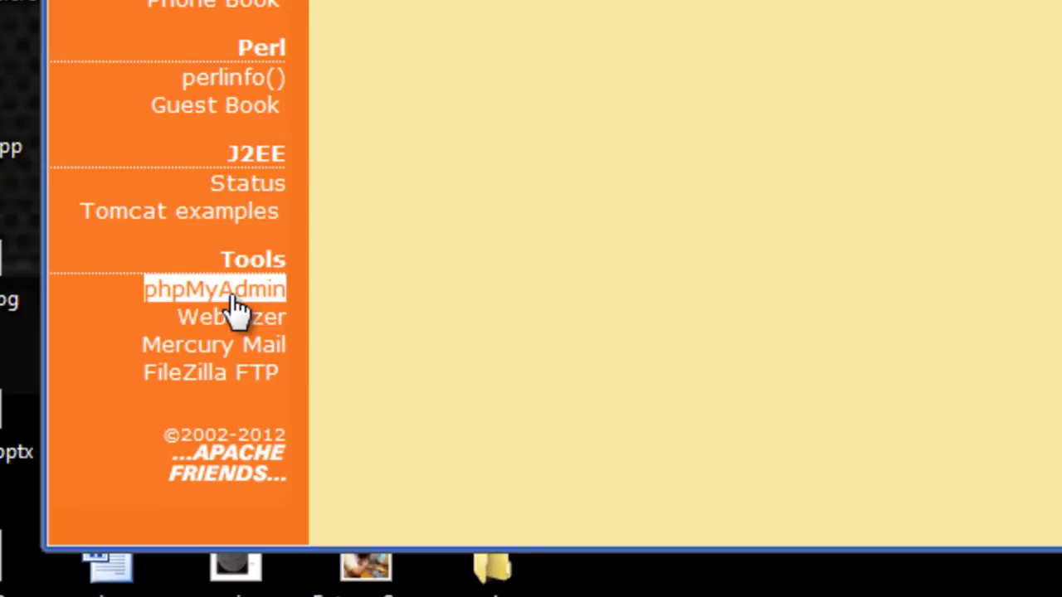
# - Open phpMyAdmin from the XAMPP page, leaving the language at English (United Kingdom)
pyautogui.click(235, 300)
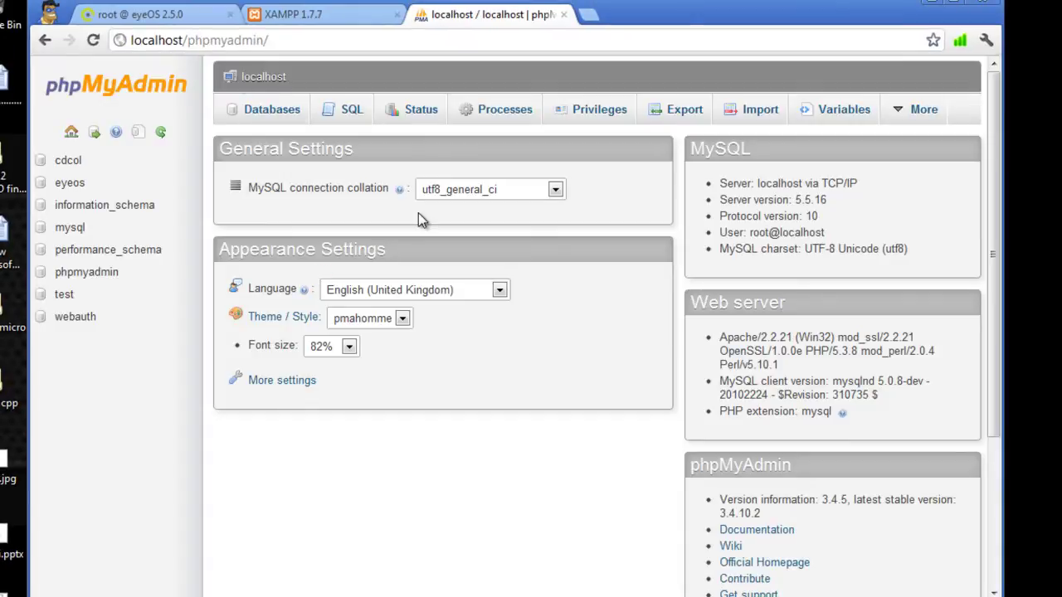
pyautogui.click(497, 289)
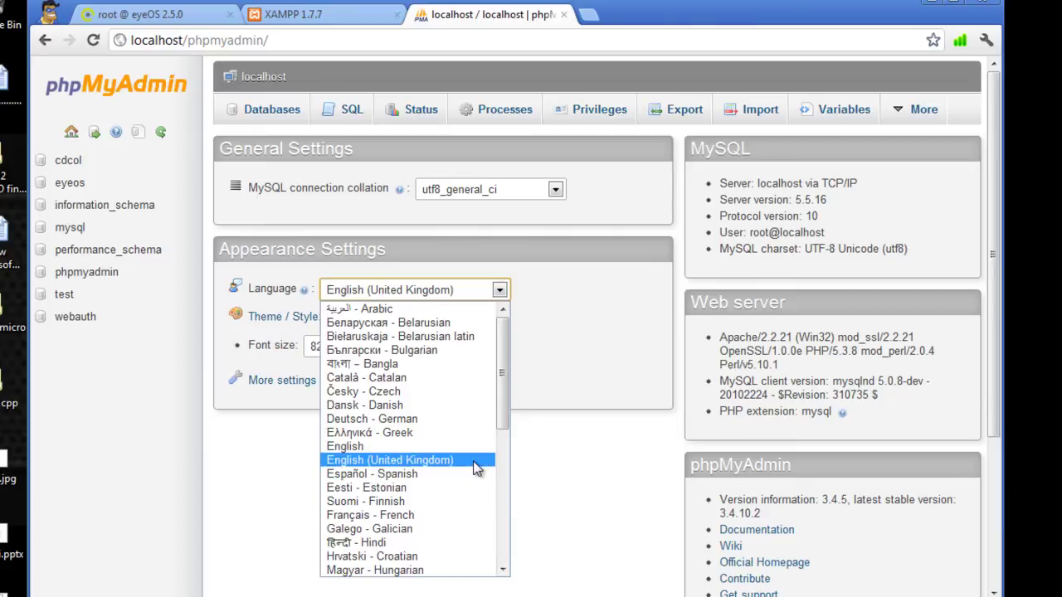
pyautogui.click(557, 461)
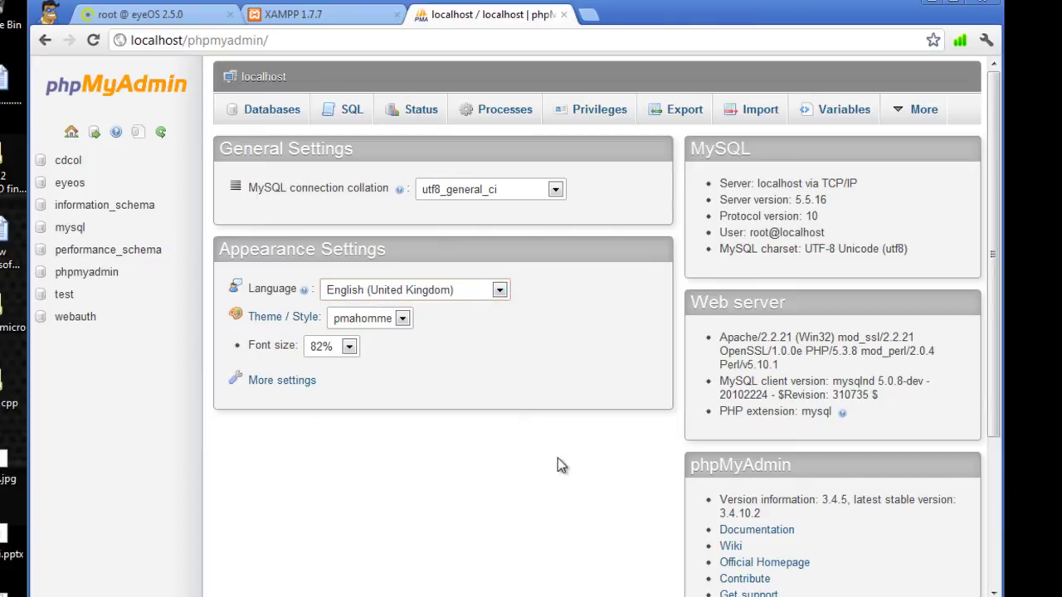
# - On the Databases page, enter eyeos as the new database name in place of spykid
pyautogui.click(252, 113)
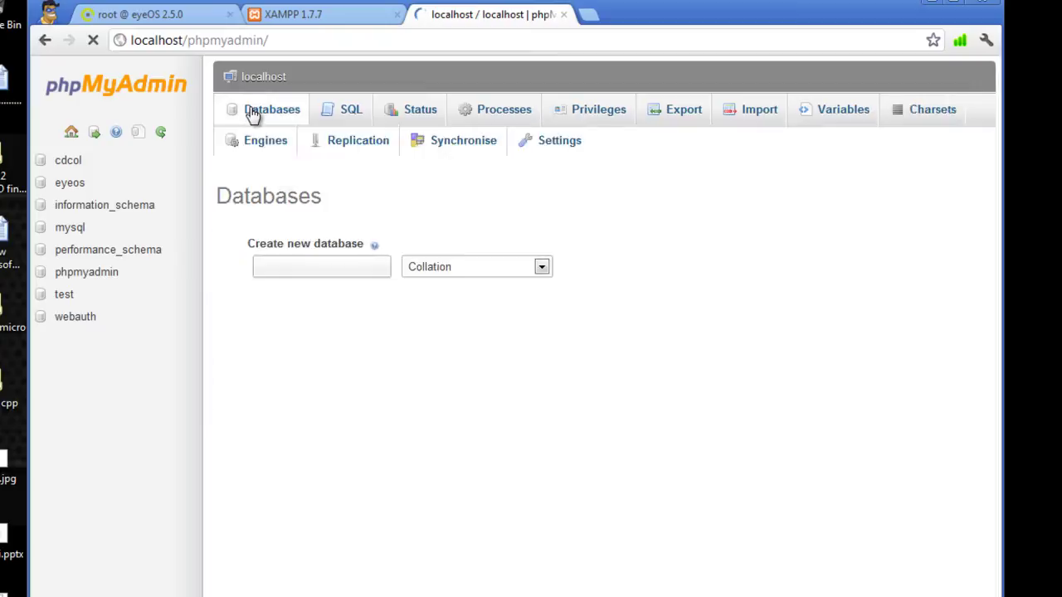
pyautogui.click(270, 234)
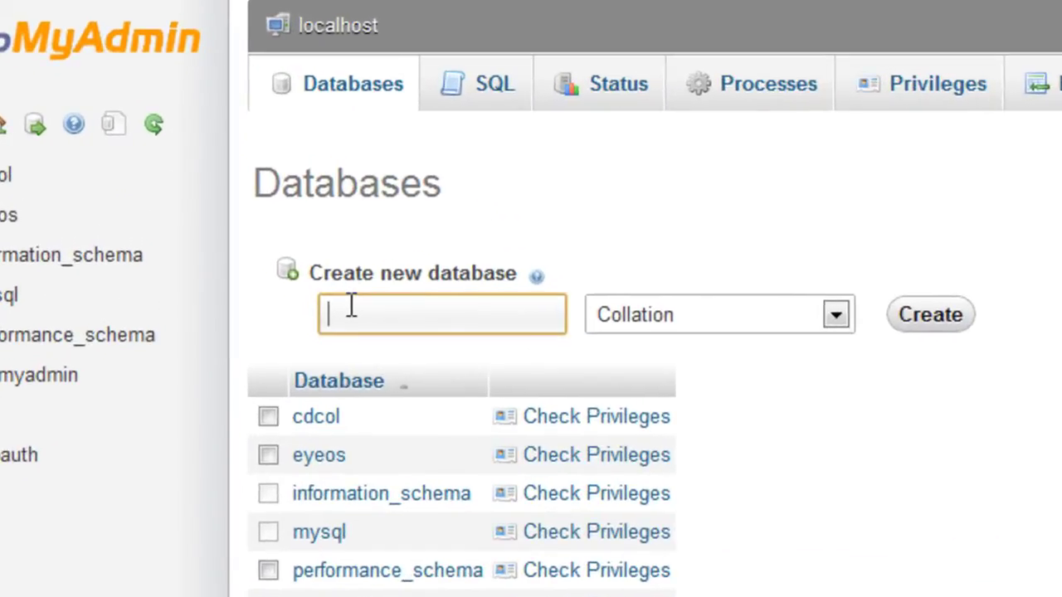
pyautogui.write('soc')
pyautogui.press('BackSpace')
pyautogui.press('BackSpace')
pyautogui.write('pykid')
pyautogui.moveTo(419, 313); pyautogui.dragTo(305, 318)
pyautogui.write('eyeos')
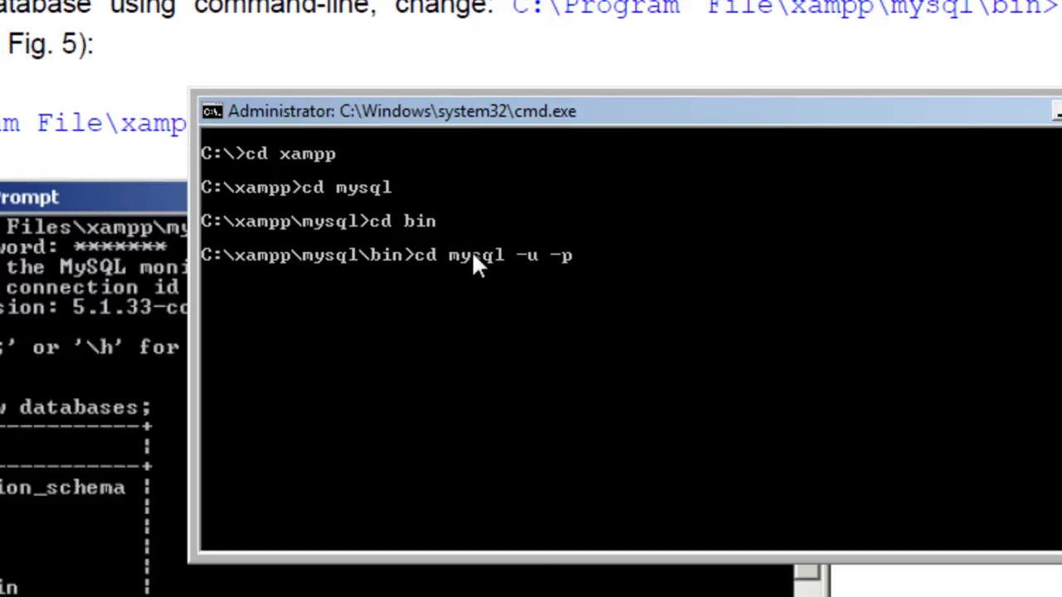
# - Start the MySQL monitor in C:\xampp\mysql\bin and run show databases; to list them
pyautogui.press('Return')
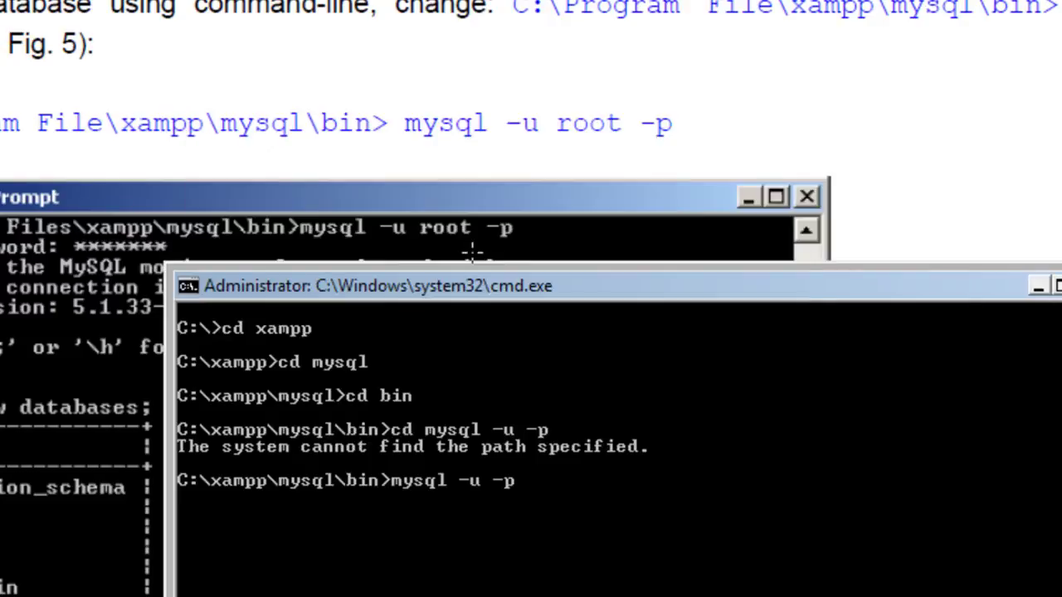
pyautogui.press('Return')
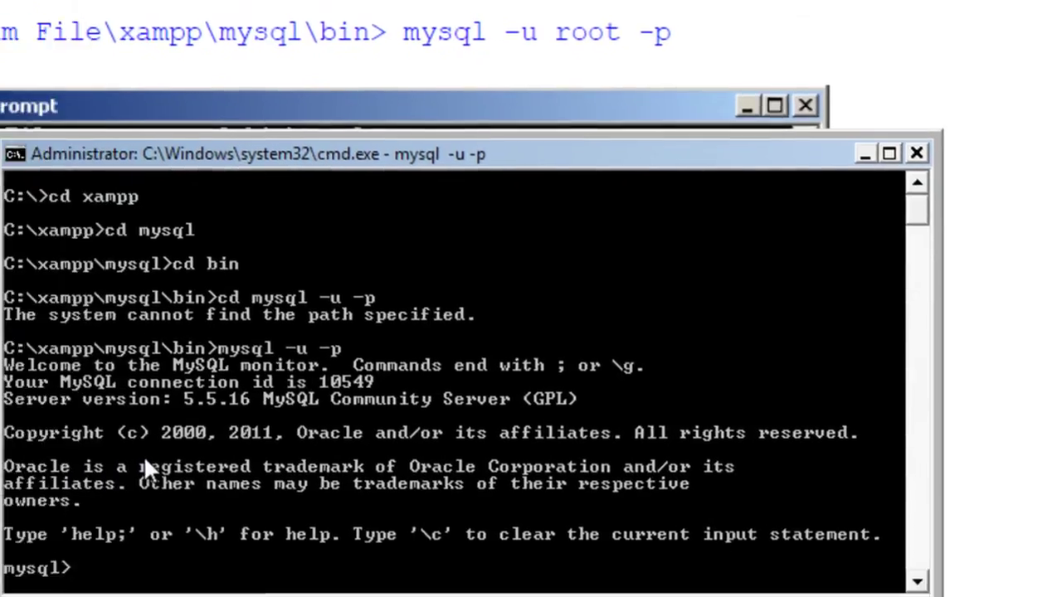
pyautogui.write('show ')
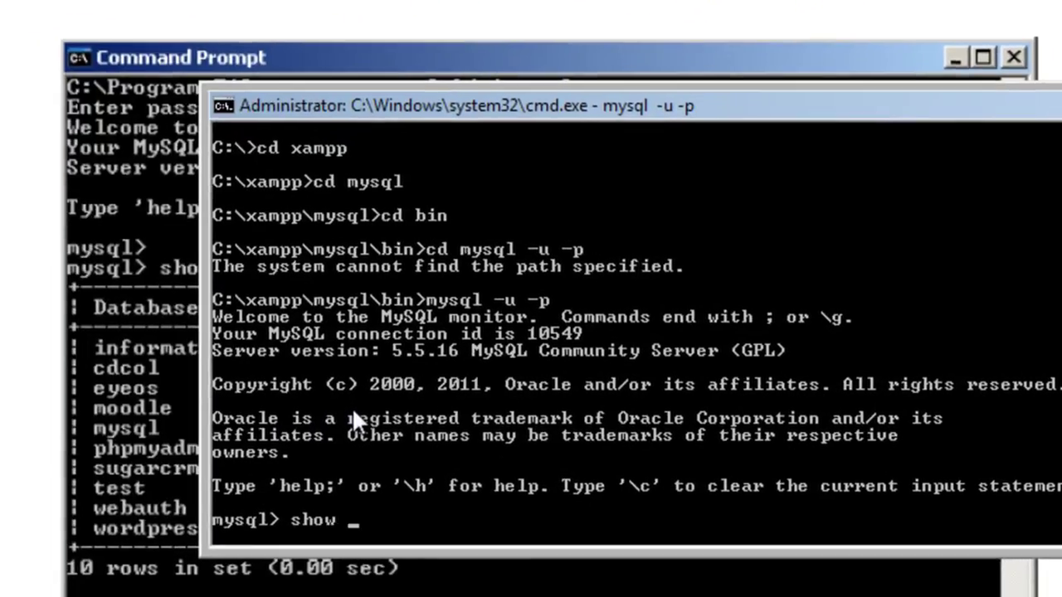
pyautogui.write('databas')
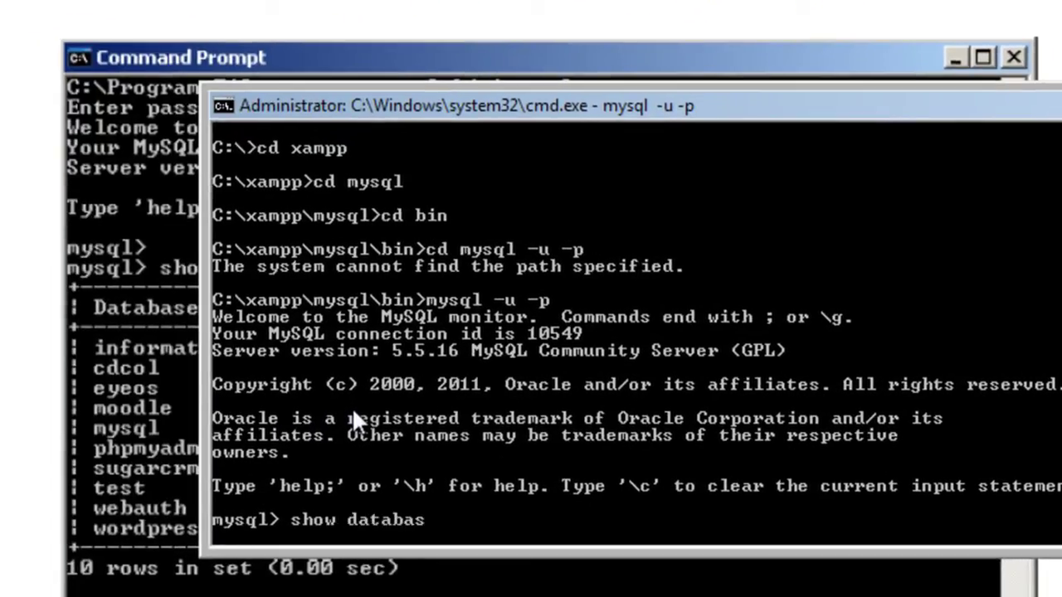
pyautogui.write('e;')
pyautogui.press('Return')
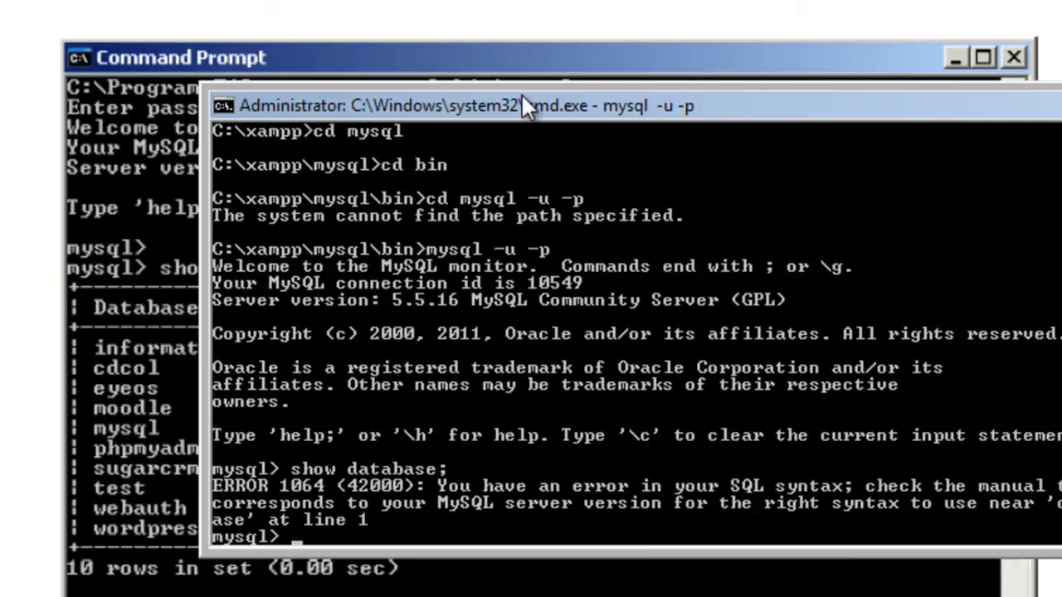
pyautogui.moveTo(522, 94); pyautogui.dragTo(527, 0)
pyautogui.write('sho')
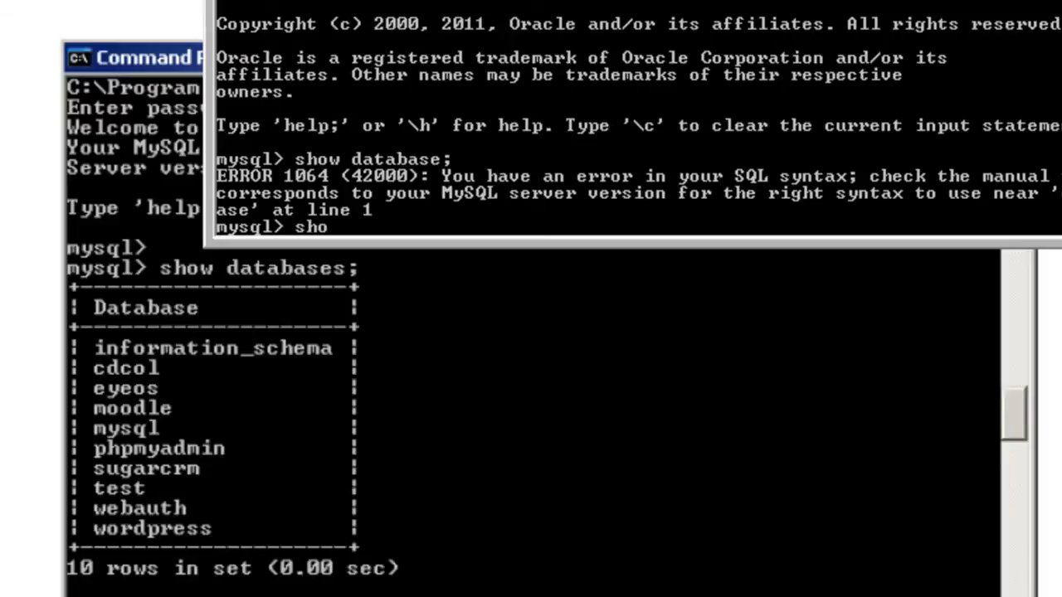
pyautogui.write('w datab')
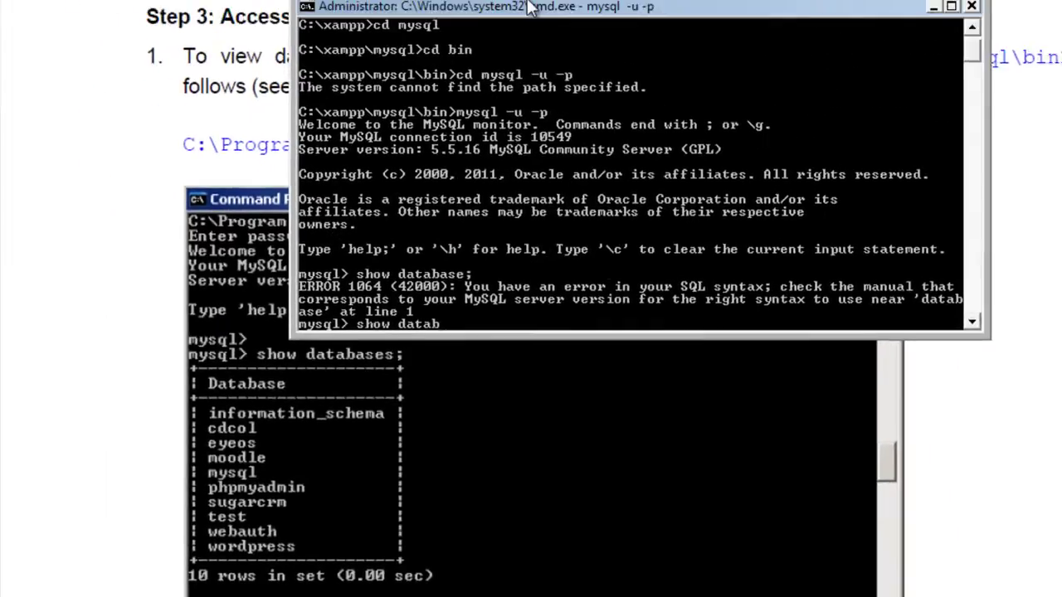
pyautogui.write('ases')
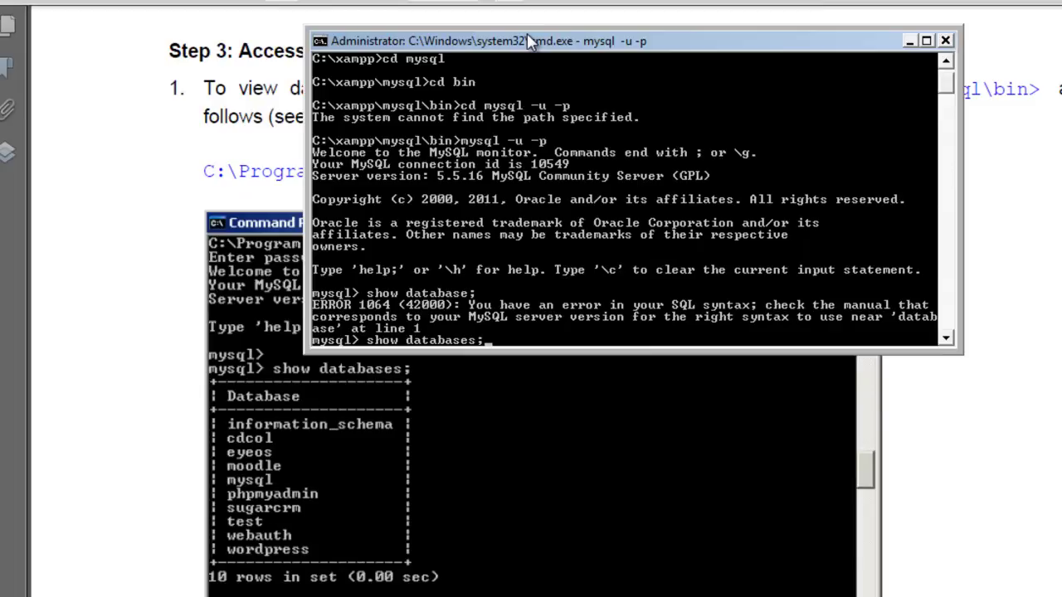
pyautogui.write(';')
pyautogui.press('Return')
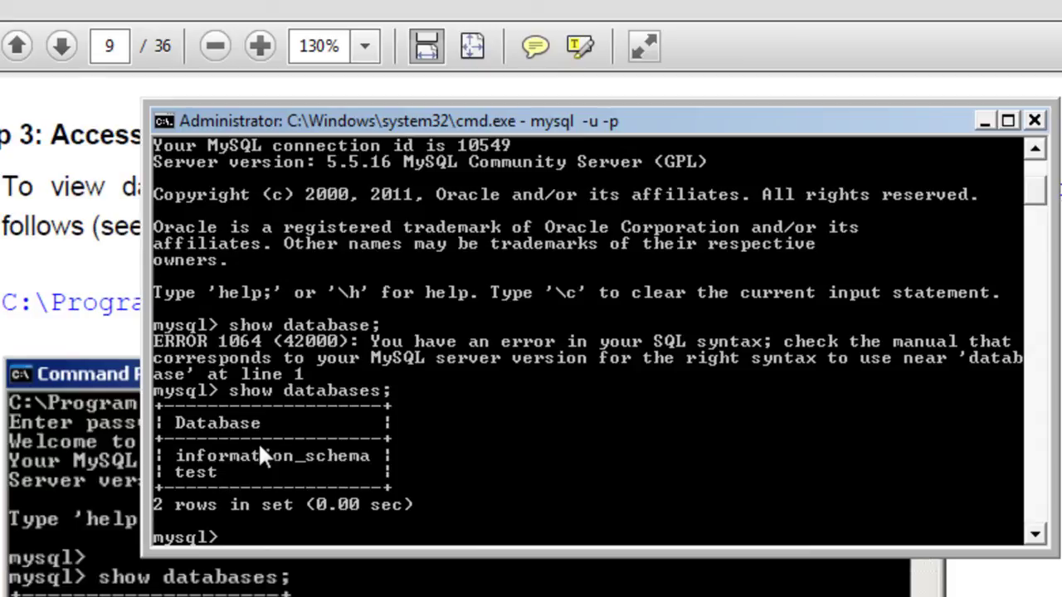
# - Quit the MySQL monitor and close the Command Prompt window
pyautogui.write('quit')
pyautogui.press('Return')
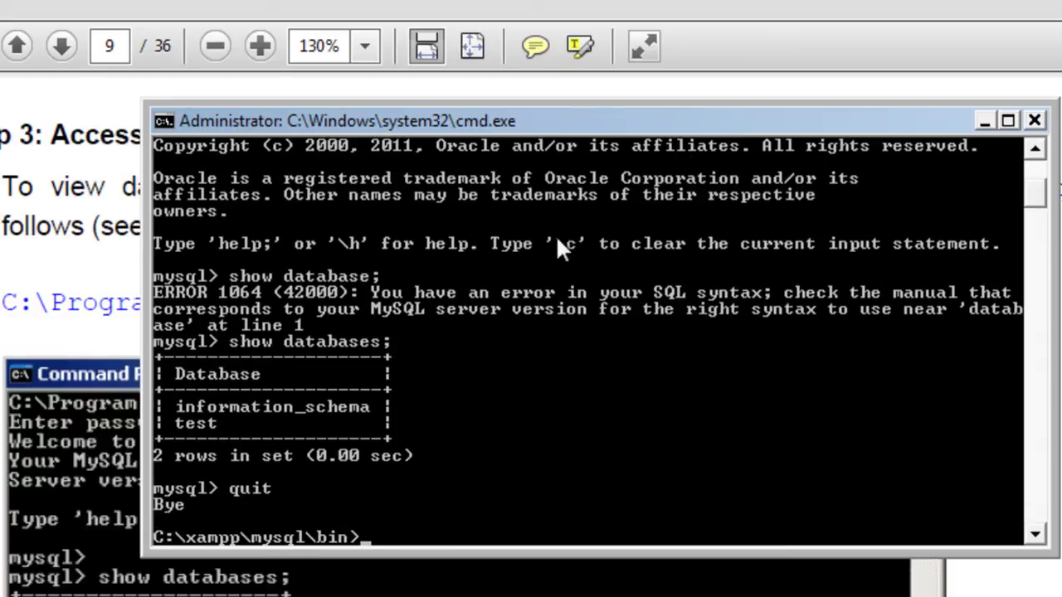
pyautogui.scroll(5, 798, 136)
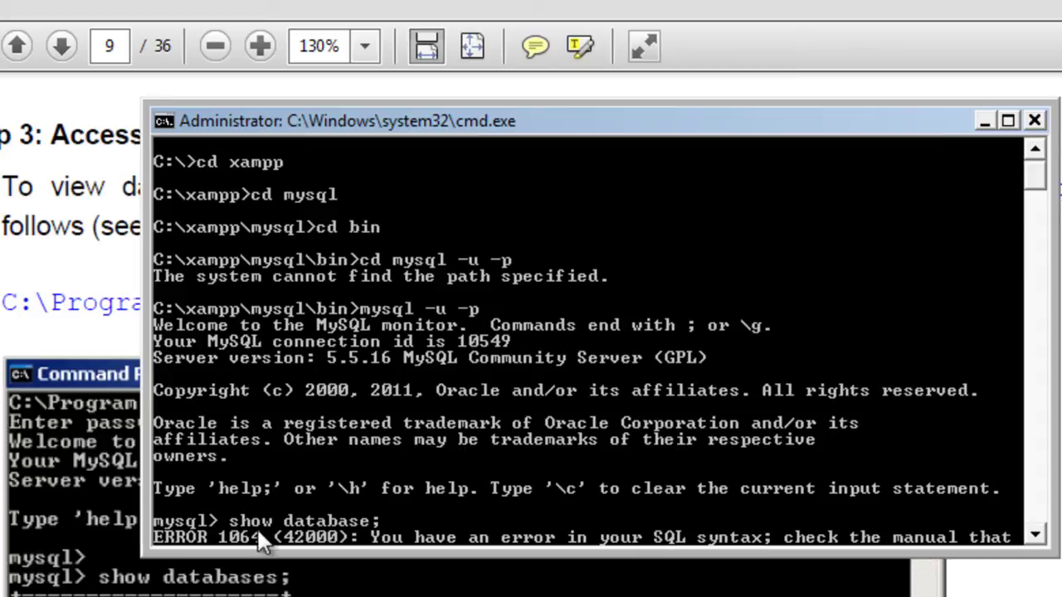
pyautogui.moveTo(1035, 176); pyautogui.dragTo(1040, 203)
pyautogui.press('Return')
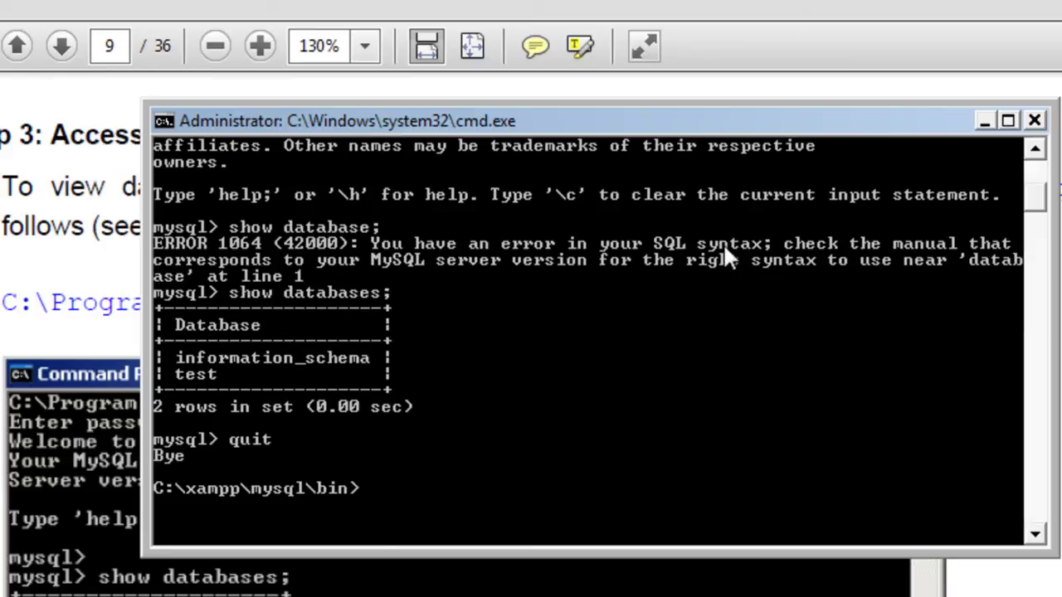
pyautogui.click(1034, 120)
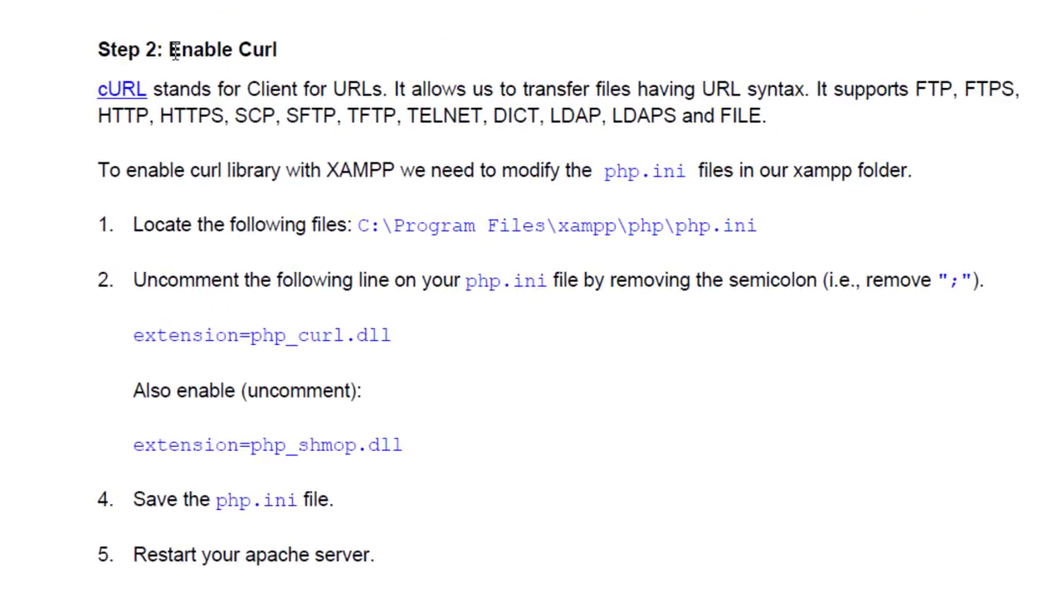
# - Highlight the guide's Enable Curl heading, then open the C: drive from Computer
pyautogui.moveTo(169, 45); pyautogui.dragTo(284, 46)
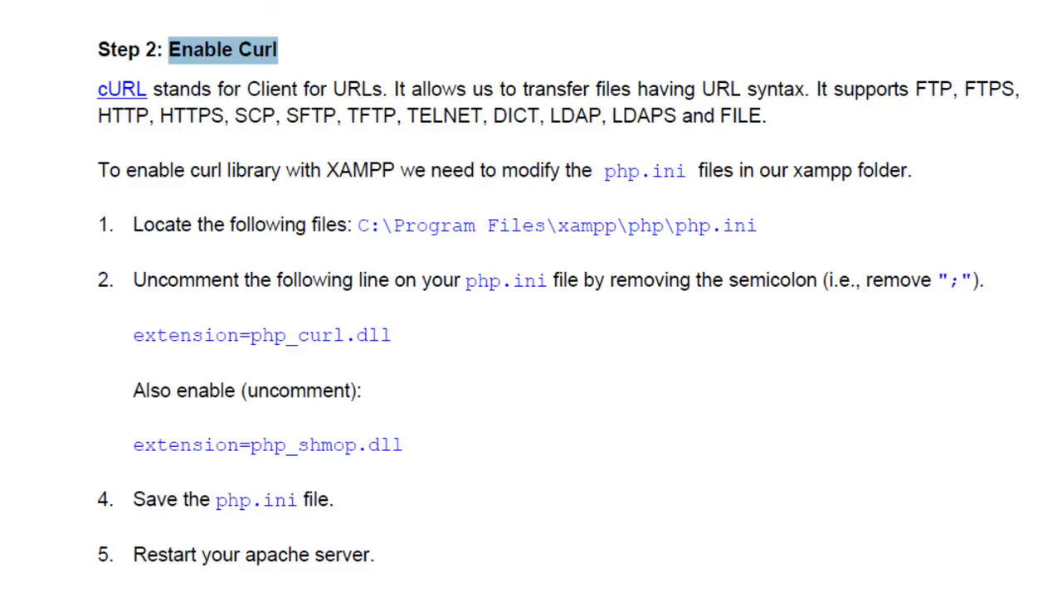
pyautogui.press('super')
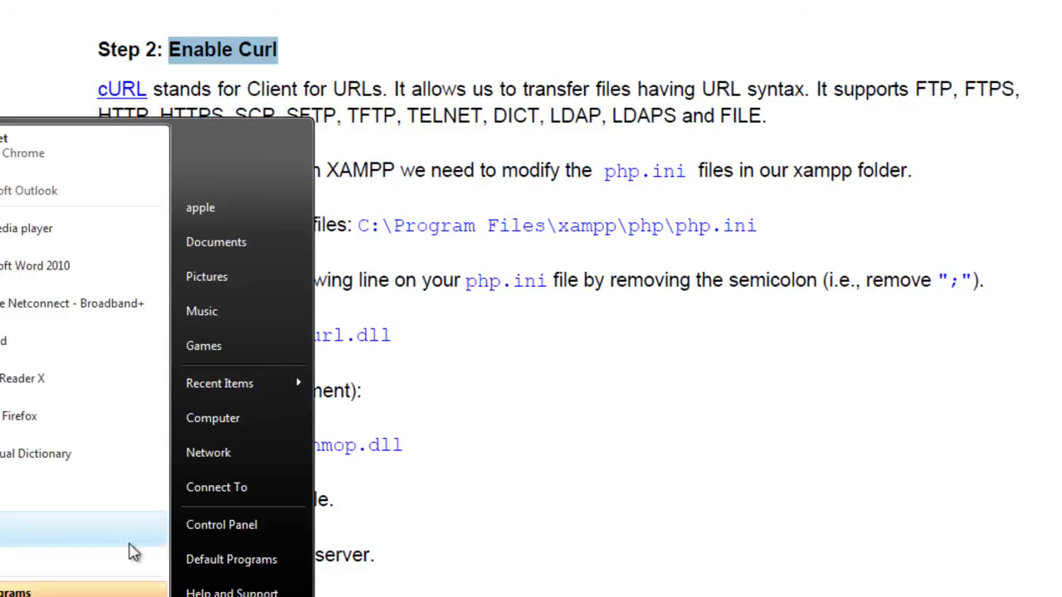
pyautogui.click(219, 416)
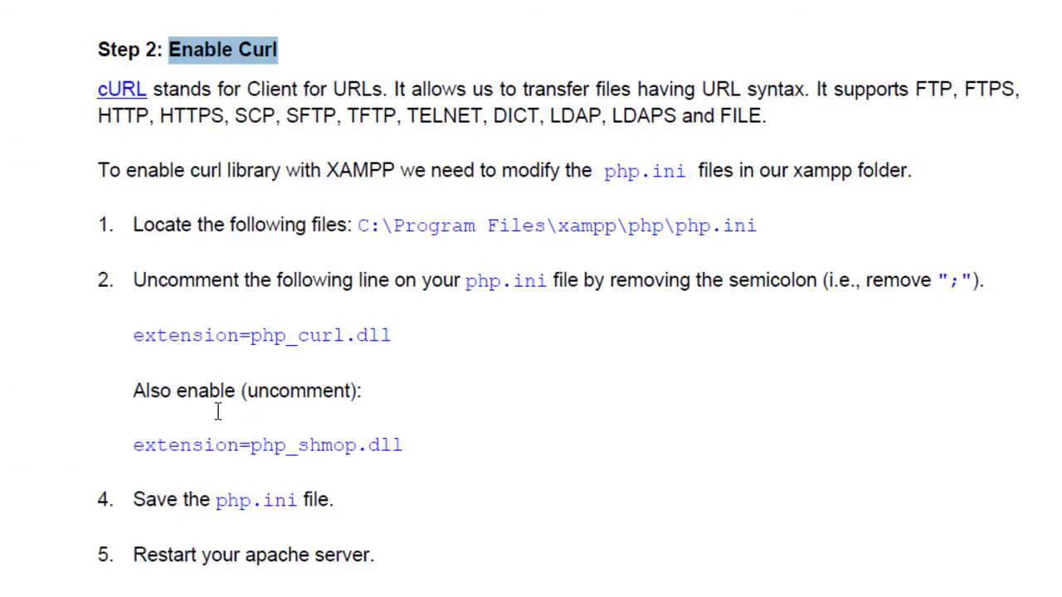
pyautogui.doubleClick(378, 54)
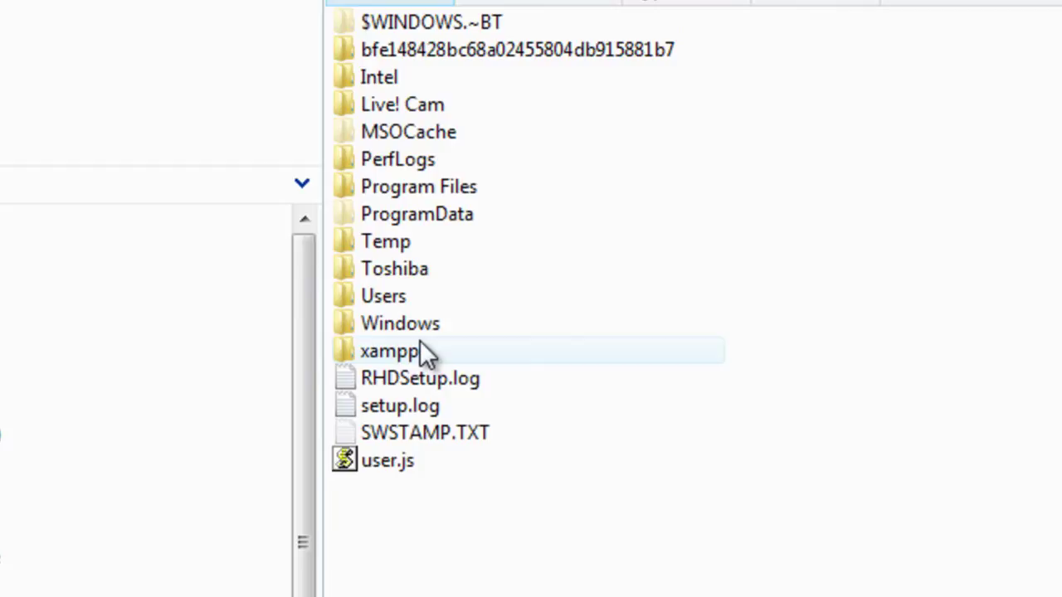
# - Search the xampp folder for php.ini and open it from the results
pyautogui.doubleClick(422, 348)
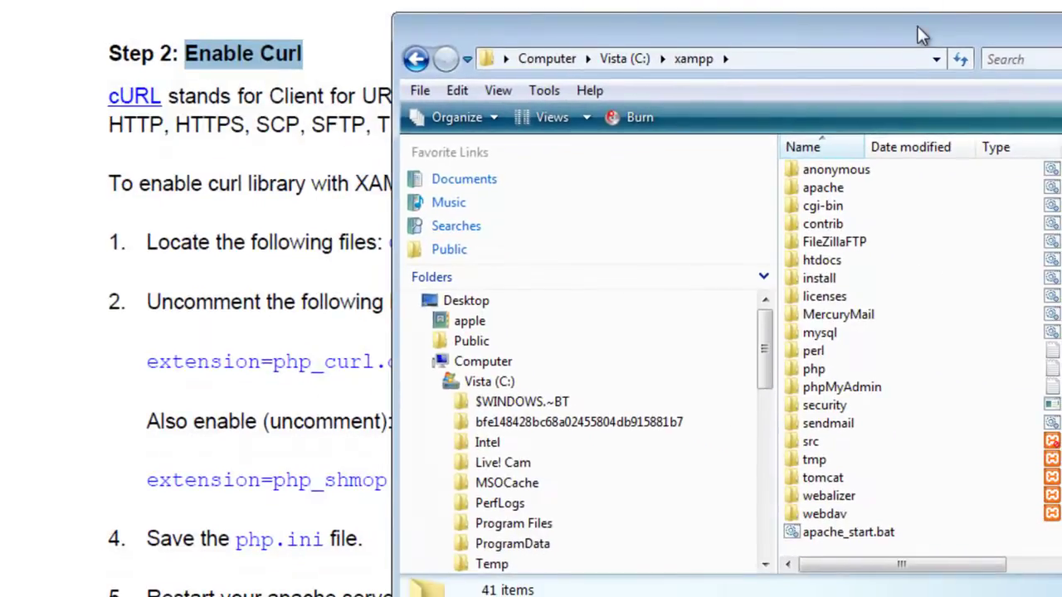
pyautogui.moveTo(911, 34); pyautogui.dragTo(698, 311)
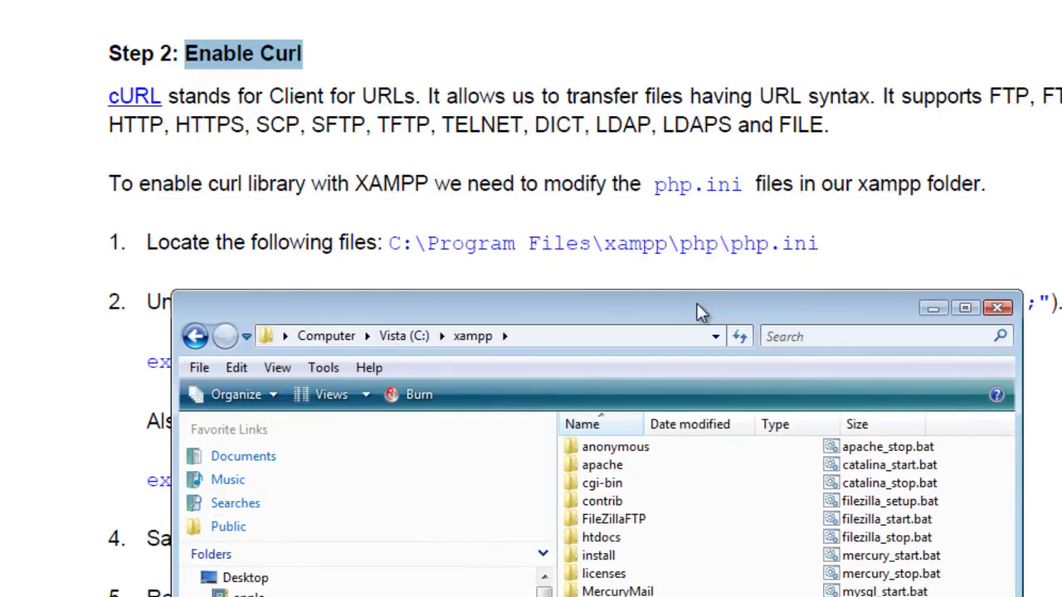
pyautogui.click(806, 338)
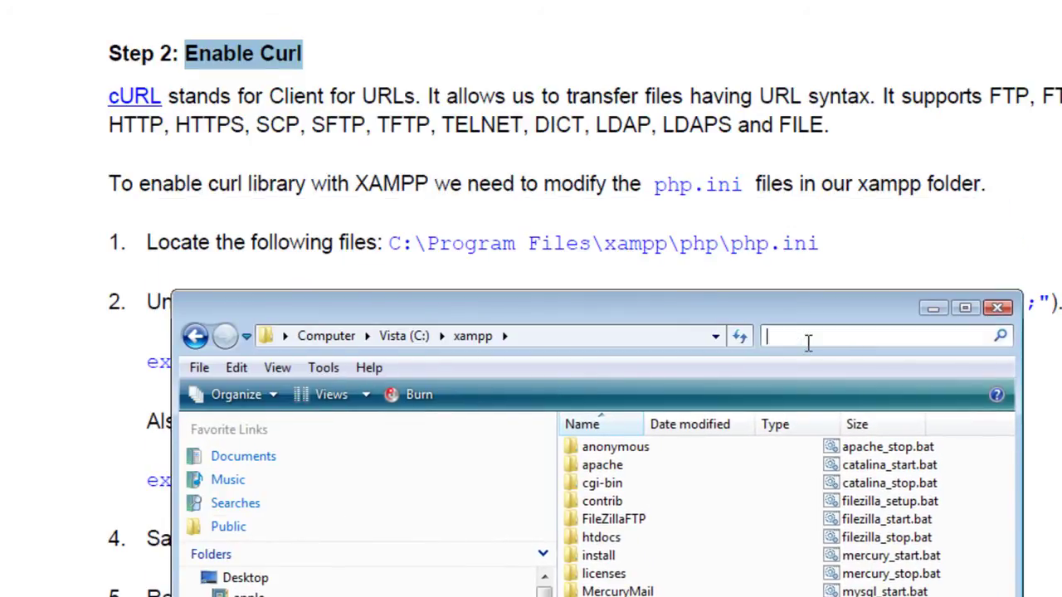
pyautogui.write('phi')
pyautogui.write('php')
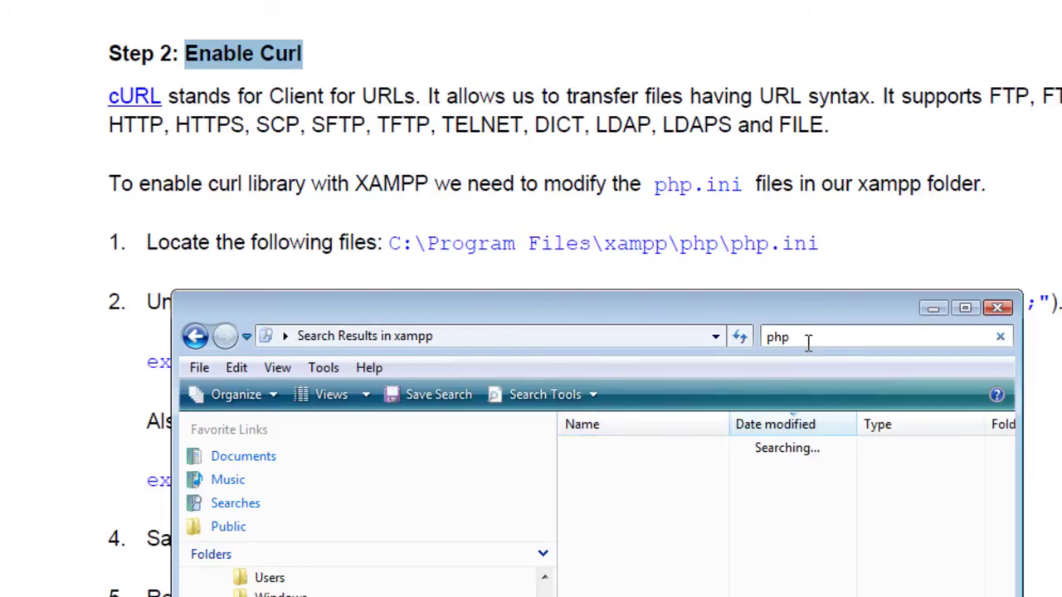
pyautogui.write('.ini')
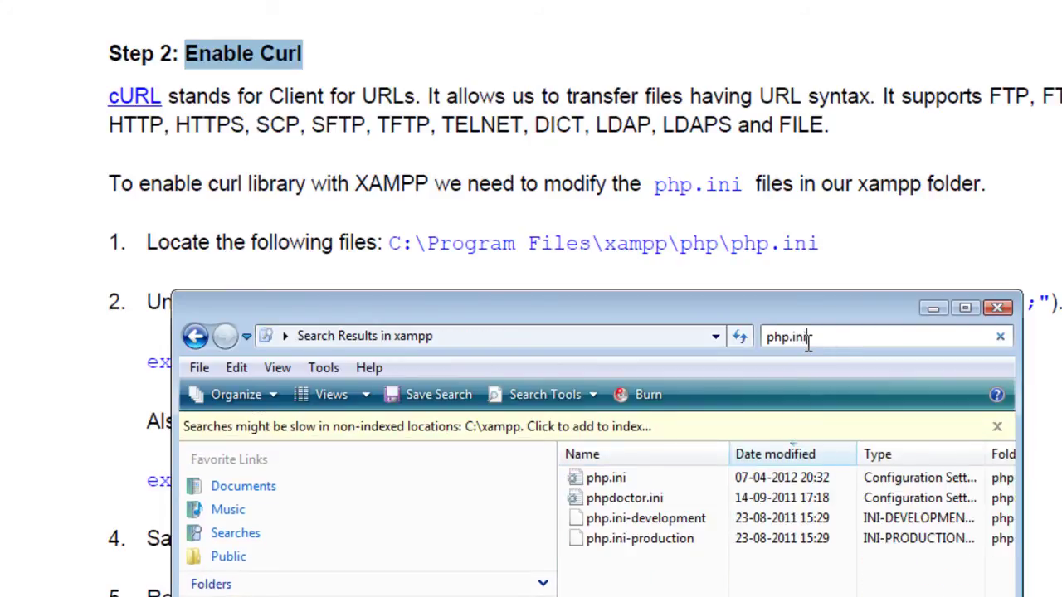
pyautogui.click(612, 479)
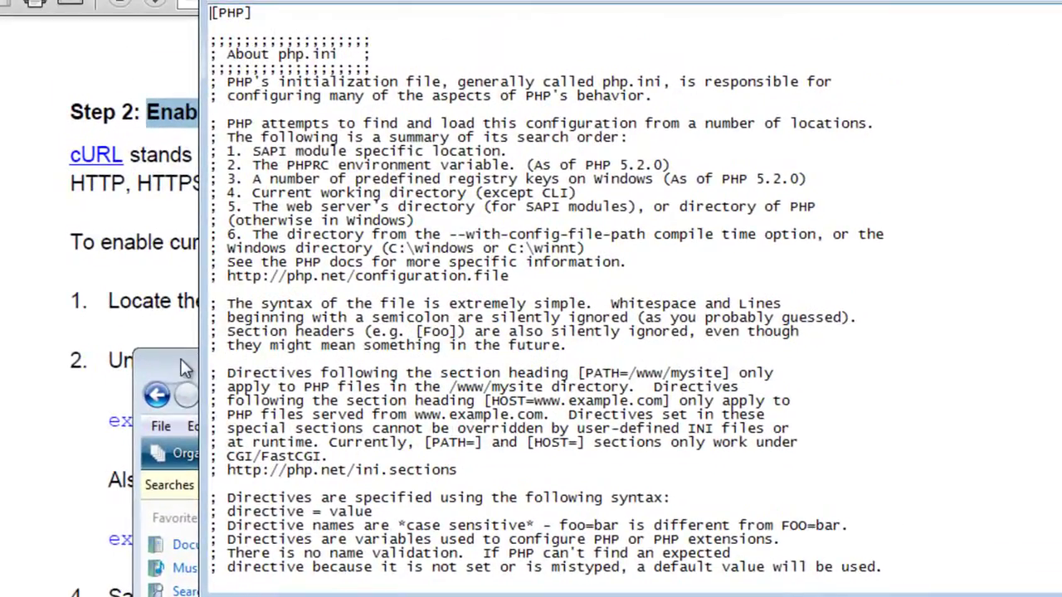
# - Close the Explorer results and find the first extension=php line in php.ini
pyautogui.hotkey('alt', 'Tab')
pyautogui.click(959, 366)
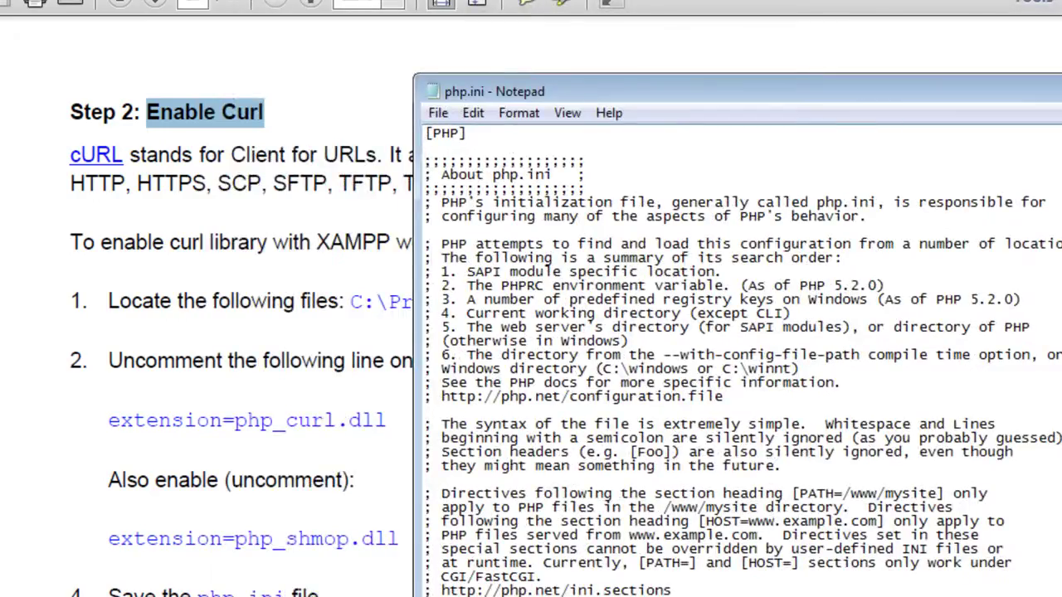
pyautogui.hotkey('ctrl', 'f')
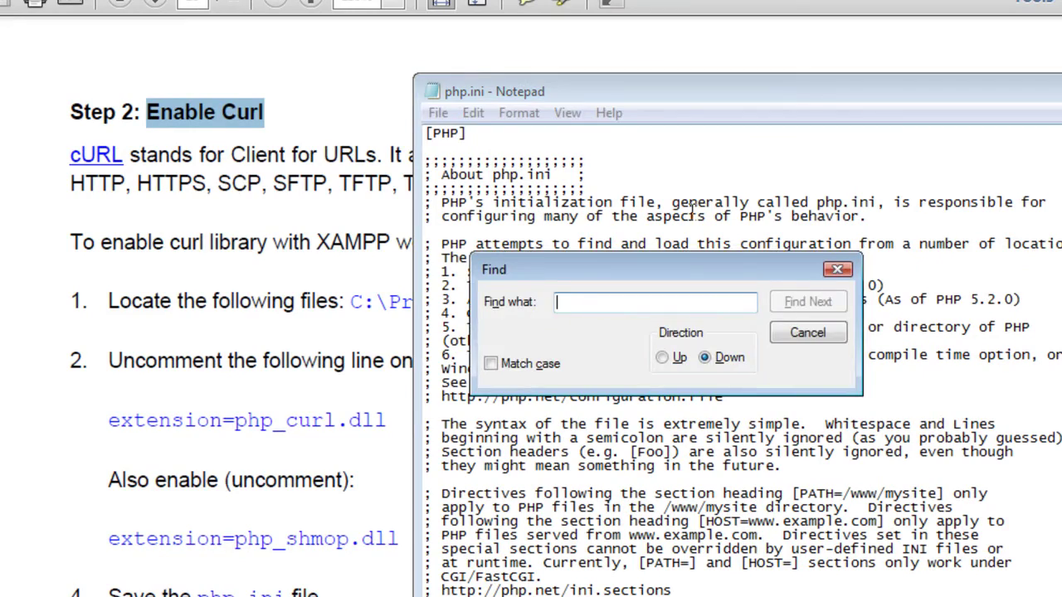
pyautogui.write('extendio')
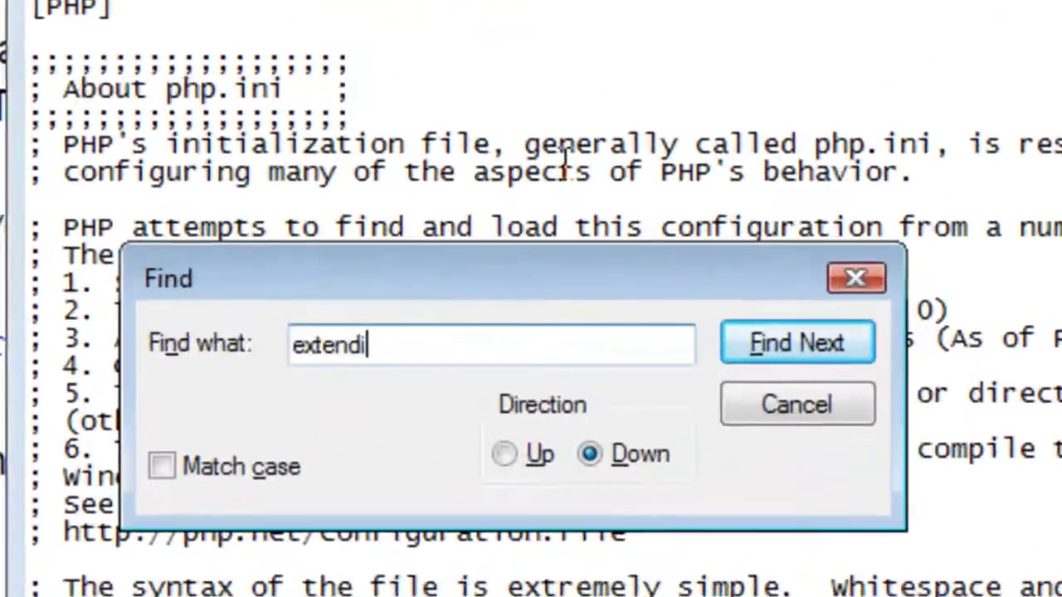
pyautogui.press('BackSpace')
pyautogui.press('BackSpace')
pyautogui.write('sion')
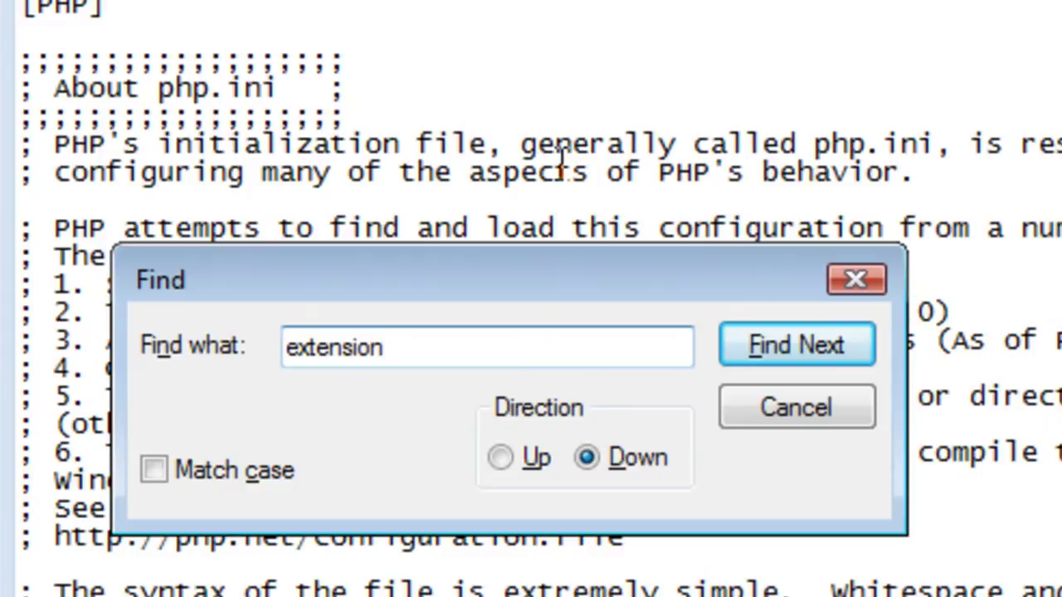
pyautogui.write('+')
pyautogui.press('BackSpace')
pyautogui.write('=ph')
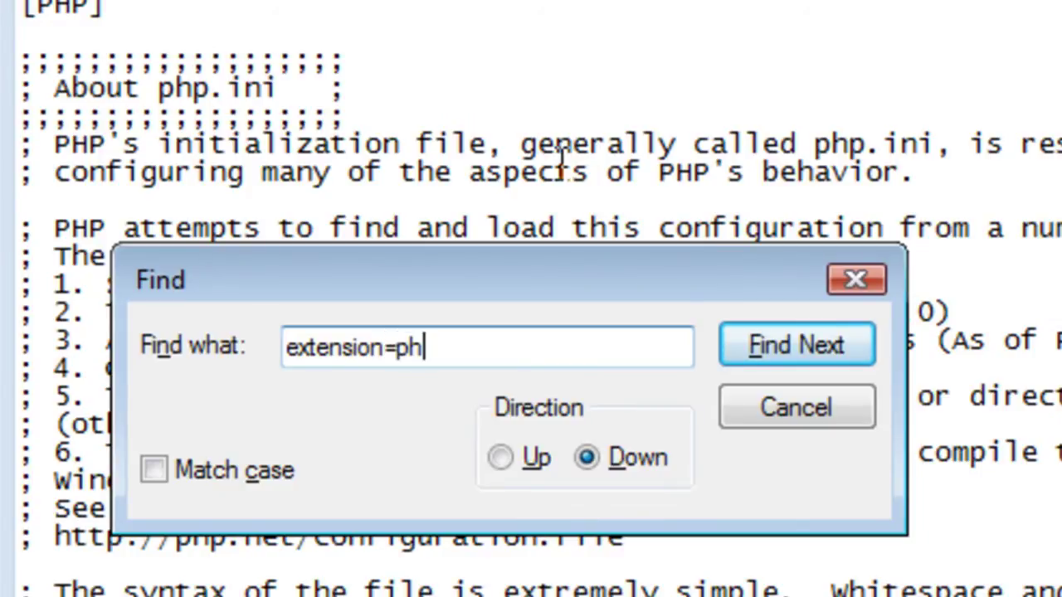
pyautogui.write('p')
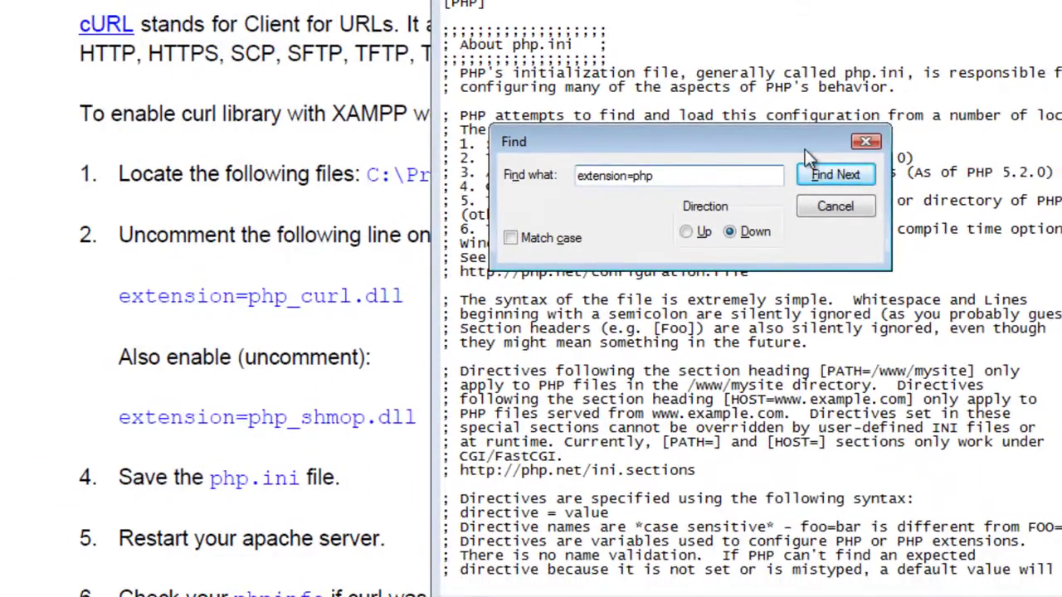
pyautogui.click(833, 175)
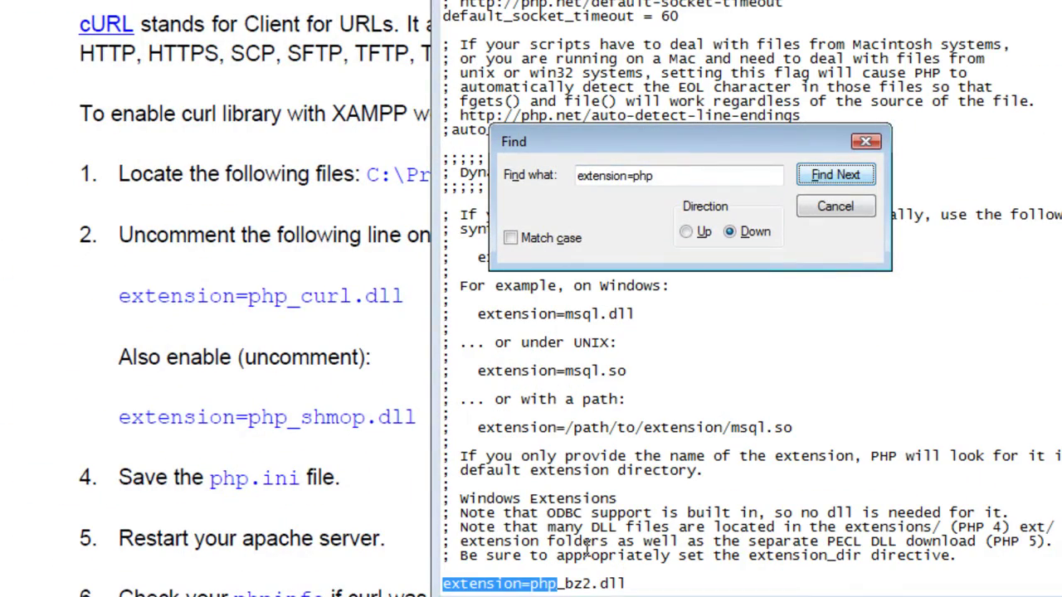
# - Check the semicolon at the start of extension=php_bz2.dll, leaving the line unchanged
pyautogui.click(446, 585)
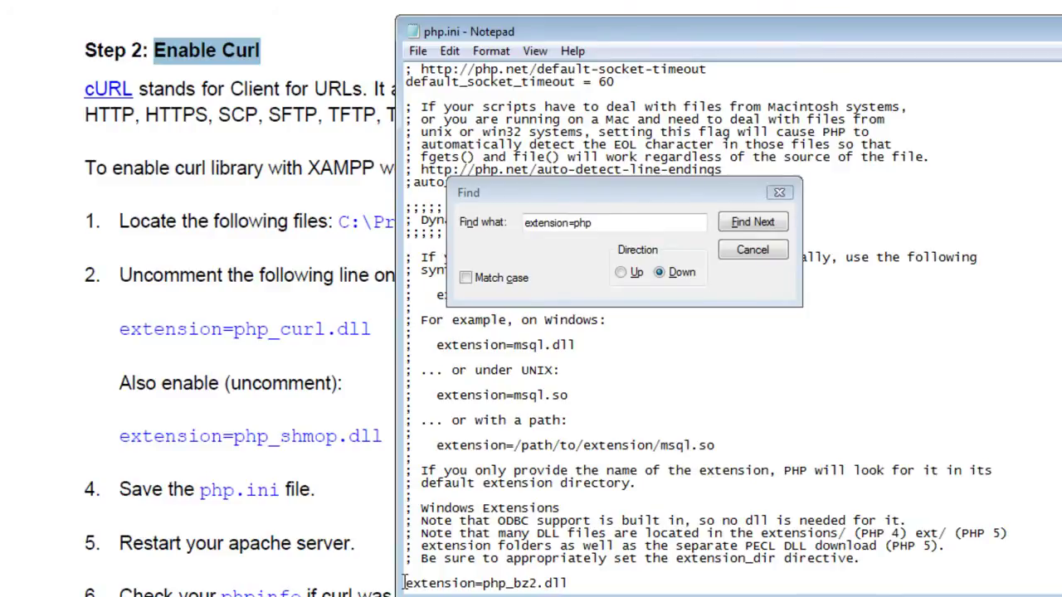
pyautogui.write(';')
pyautogui.press('BackSpace')
pyautogui.moveTo(733, 33); pyautogui.dragTo(726, 0)
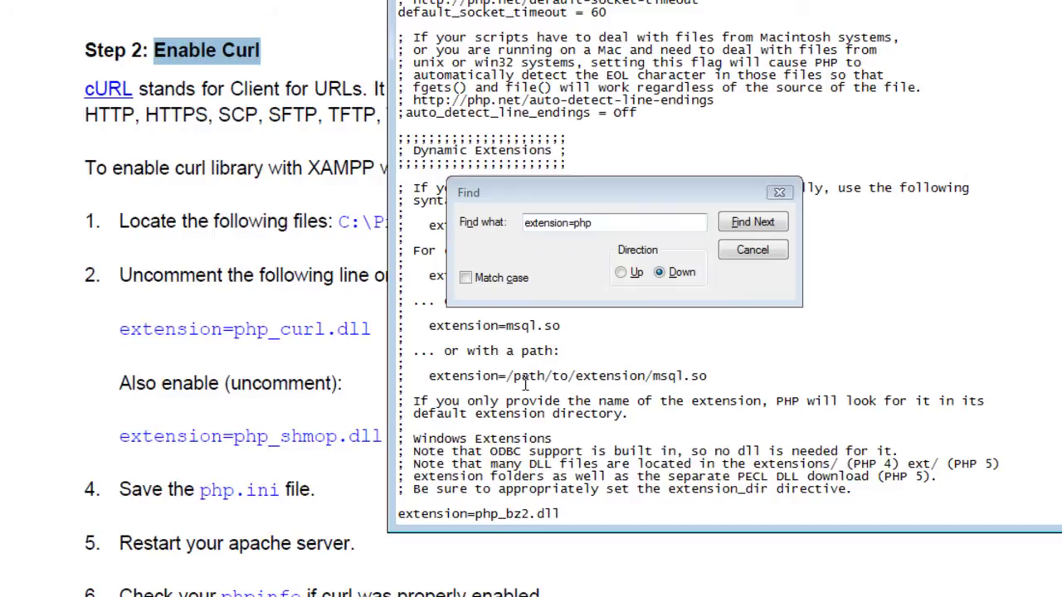
# - Highlight the quoted semicolon, the php_curl.dll and php_shmop.dll lines, and the save php.ini step
pyautogui.click(93, 328)
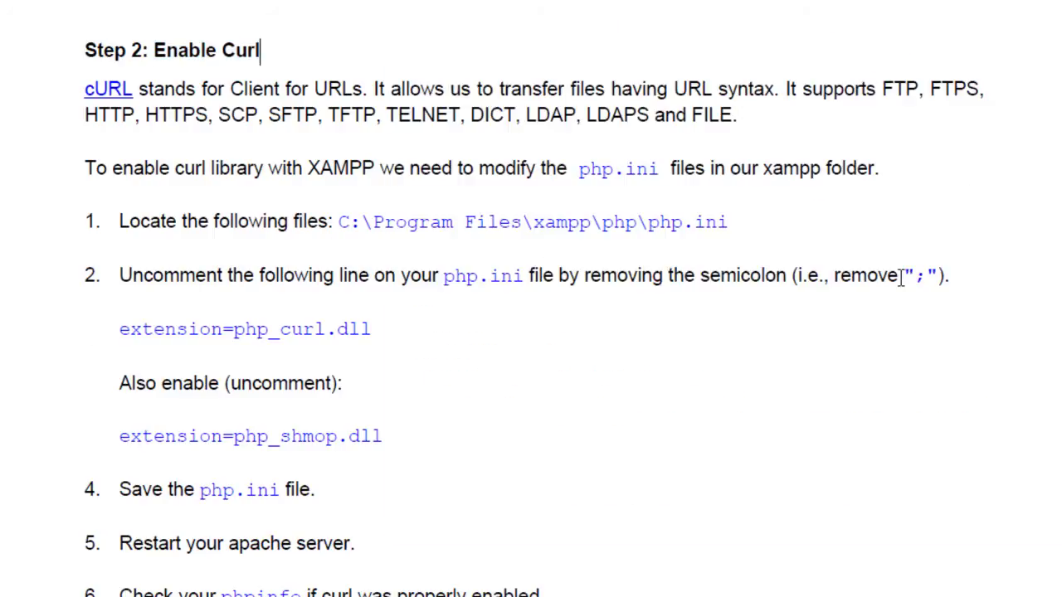
pyautogui.moveTo(902, 274); pyautogui.dragTo(941, 277)
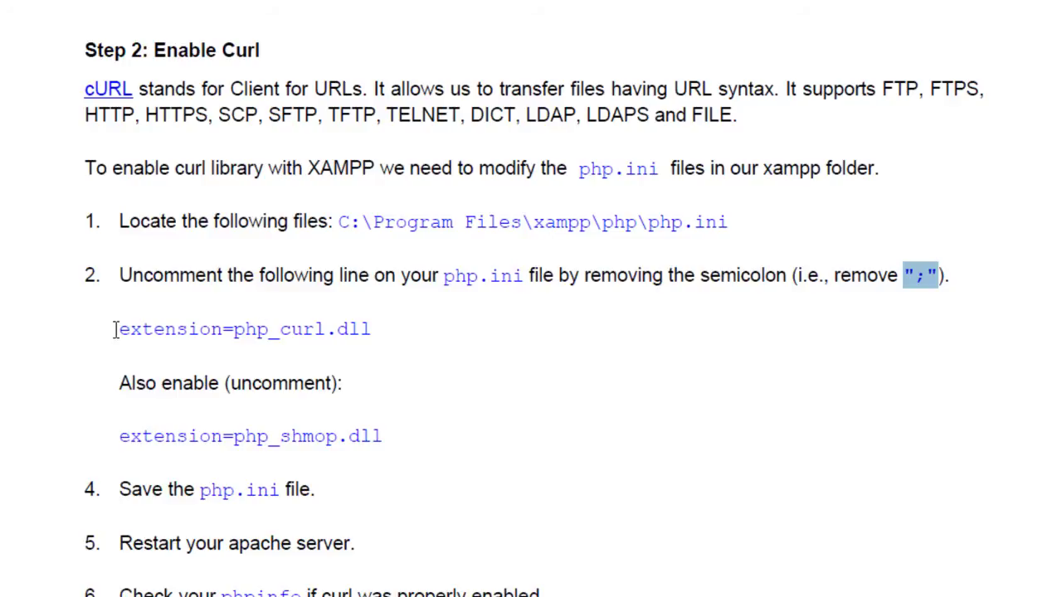
pyautogui.moveTo(116, 332); pyautogui.dragTo(390, 342)
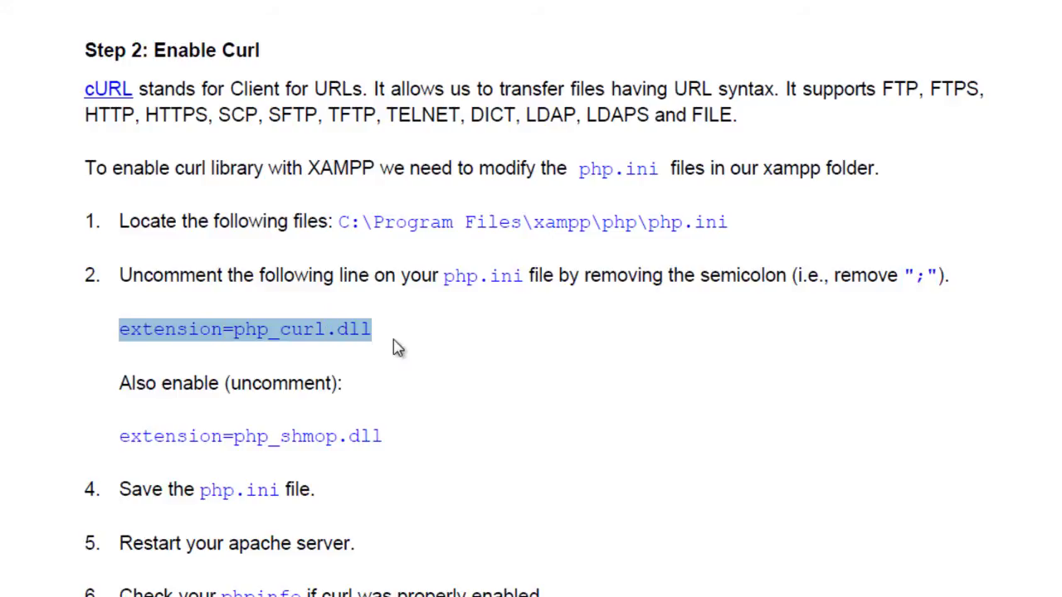
pyautogui.moveTo(113, 436); pyautogui.dragTo(412, 446)
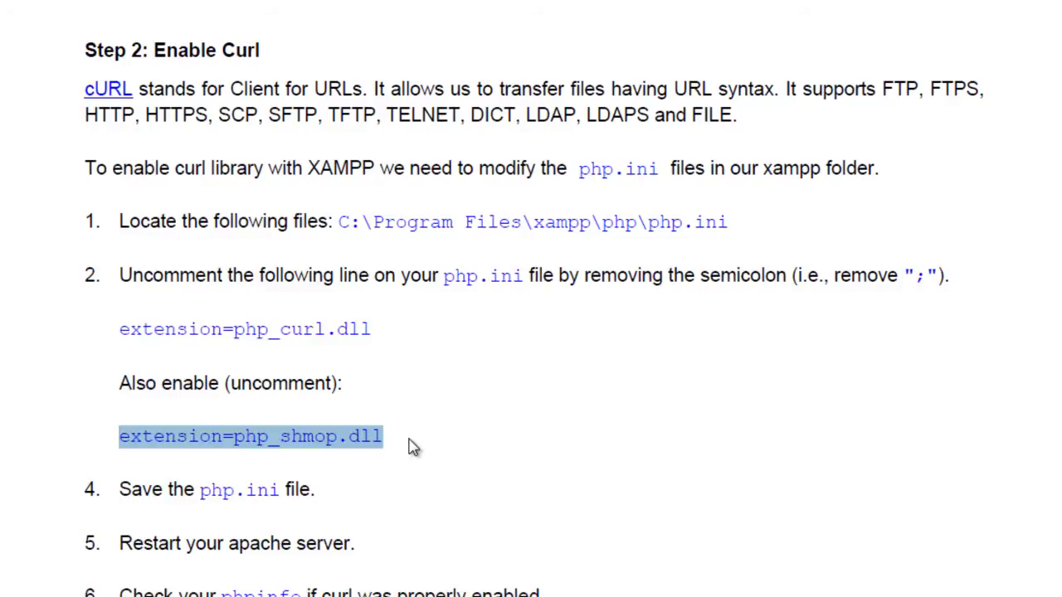
pyautogui.click(122, 490)
pyautogui.moveTo(122, 489); pyautogui.dragTo(320, 486)
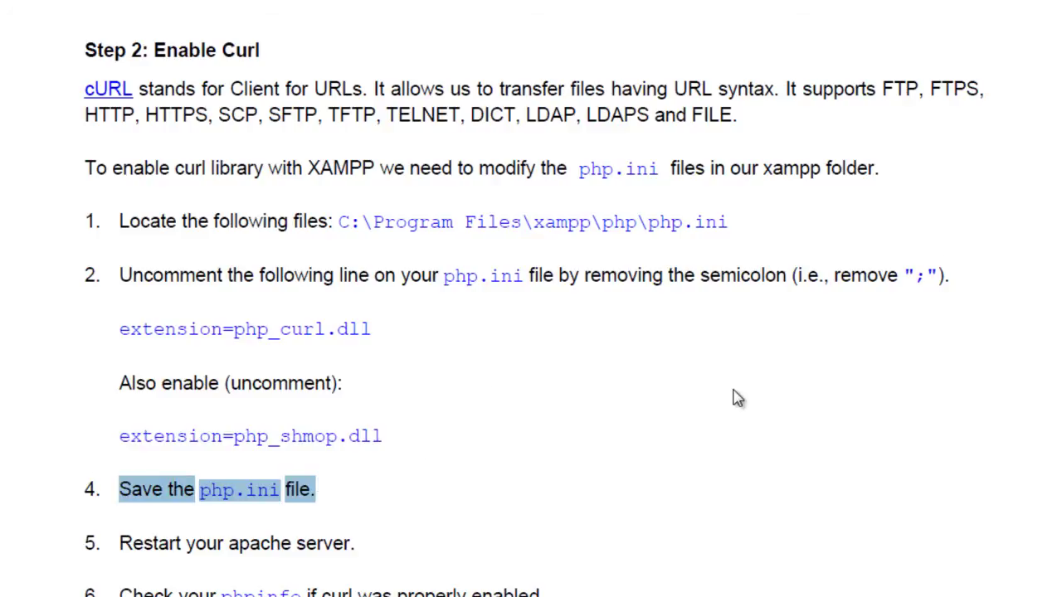
pyautogui.scroll(10, 531, 298)
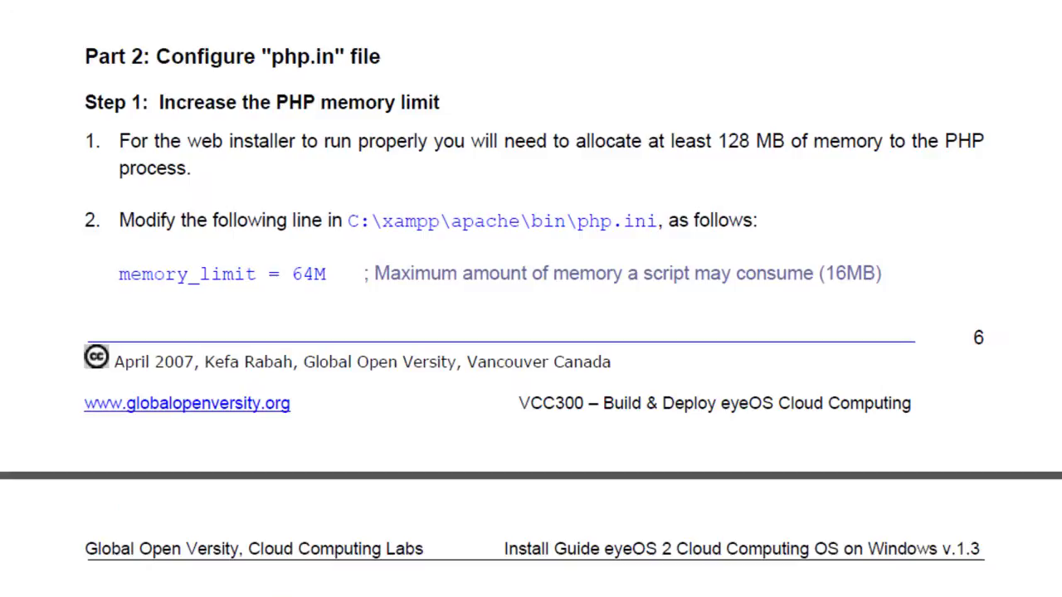
pyautogui.scroll(10, 530, 299)
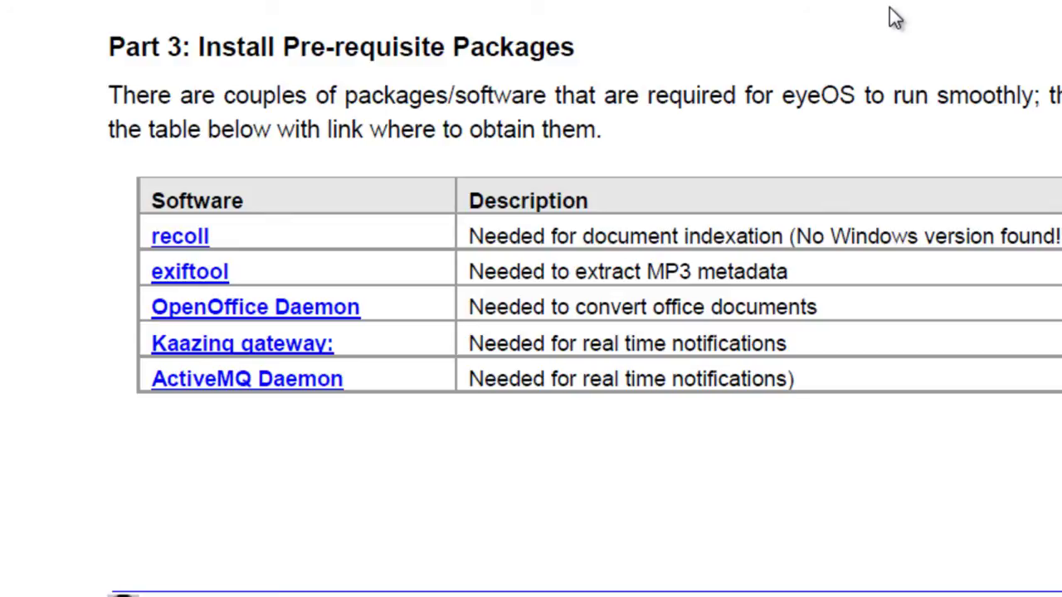
# - Mark the Install Pre-requisite Packages heading, read the Recoll and ExifTool steps, then show downloads
pyautogui.moveTo(199, 43); pyautogui.dragTo(215, 96)
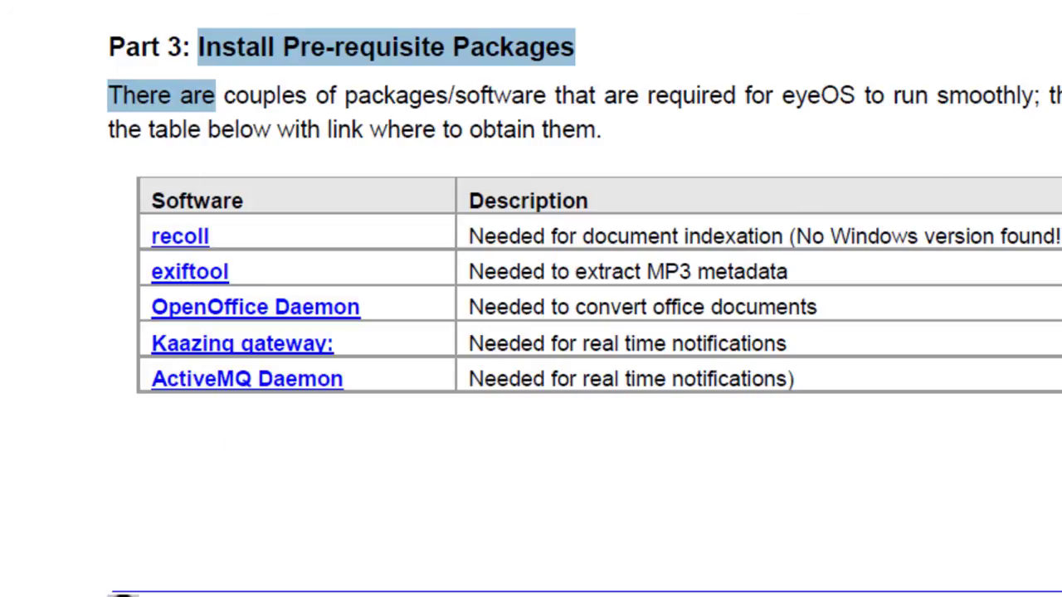
pyautogui.scroll(-5, 531, 299)
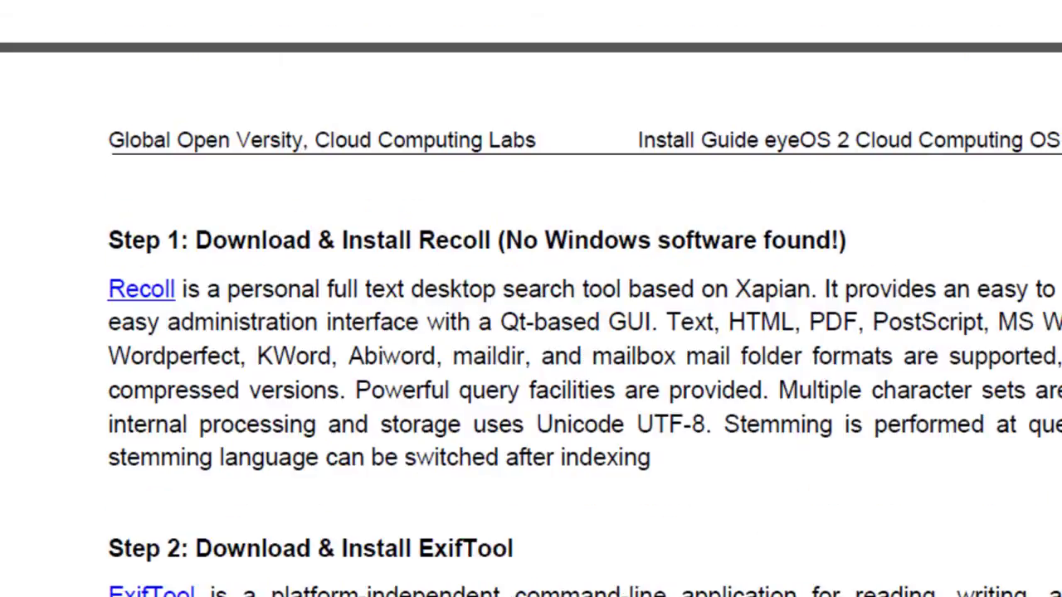
pyautogui.scroll(2, 856, 447)
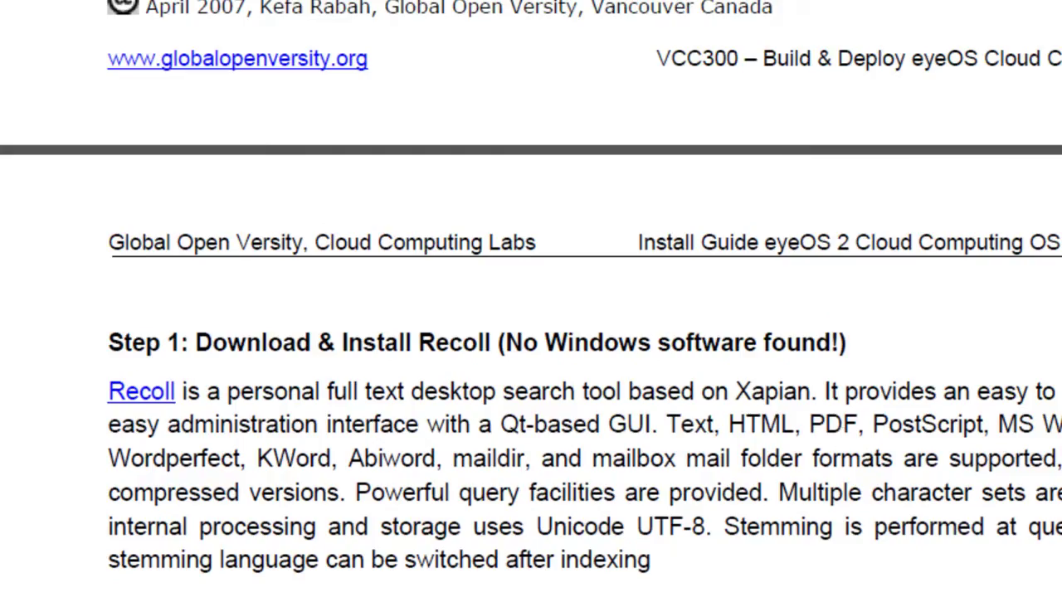
pyautogui.scroll(-2, 531, 298)
pyautogui.hotkey('alt', 'Tab')
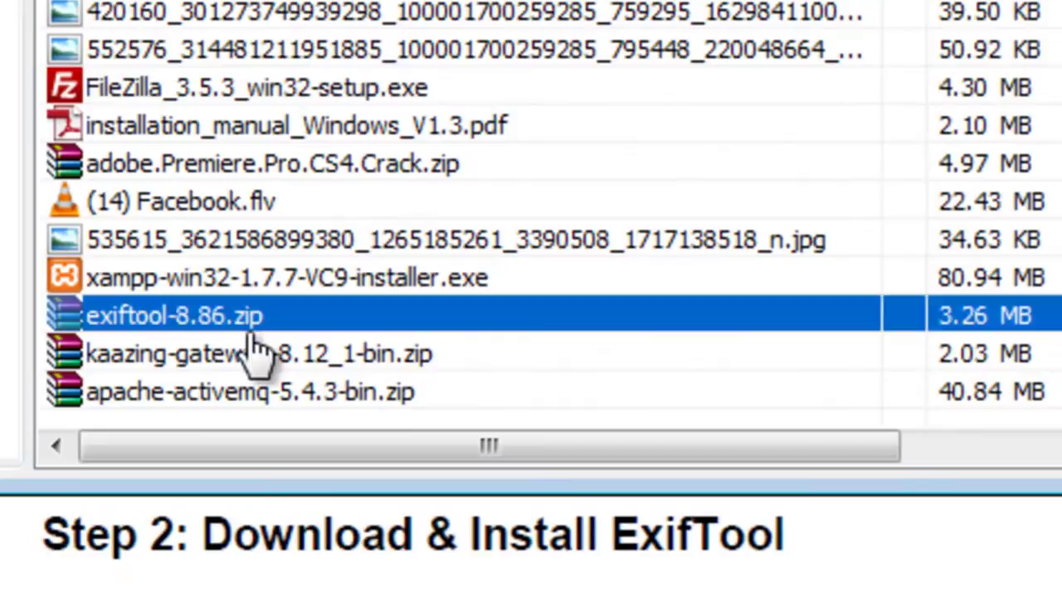
# - Select the apache-activemq-5.4.3-bin.zip download and browse to the C:\Windows folder
pyautogui.click(119, 407)
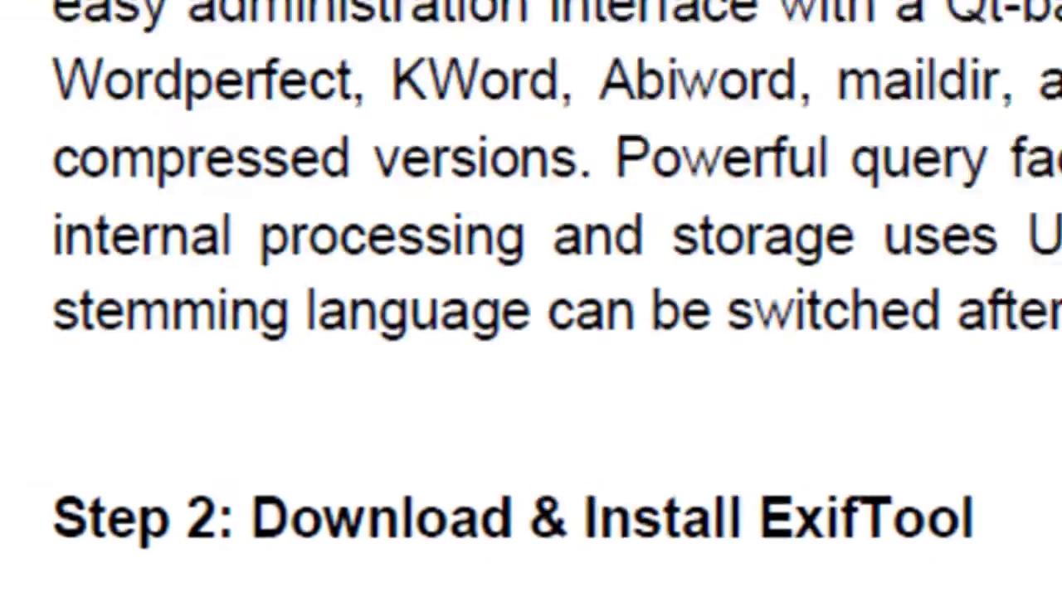
pyautogui.press('super')
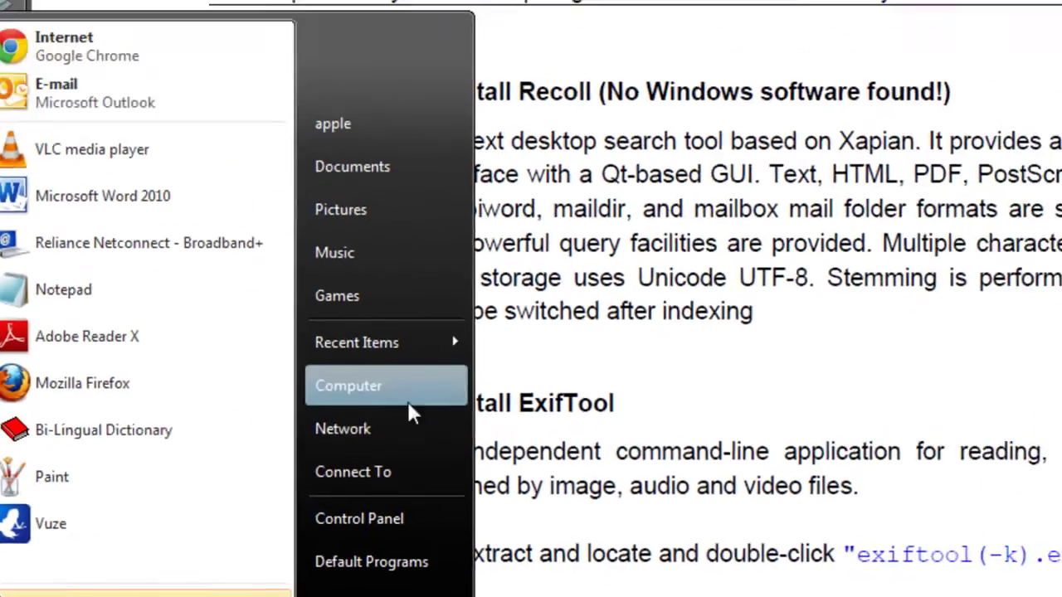
pyautogui.click(407, 402)
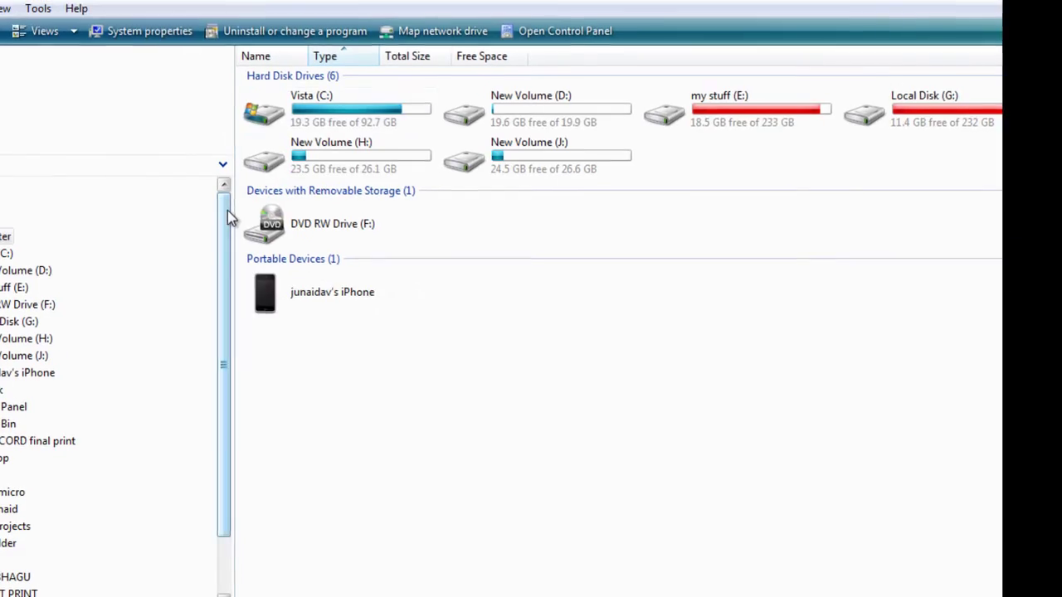
pyautogui.doubleClick(321, 122)
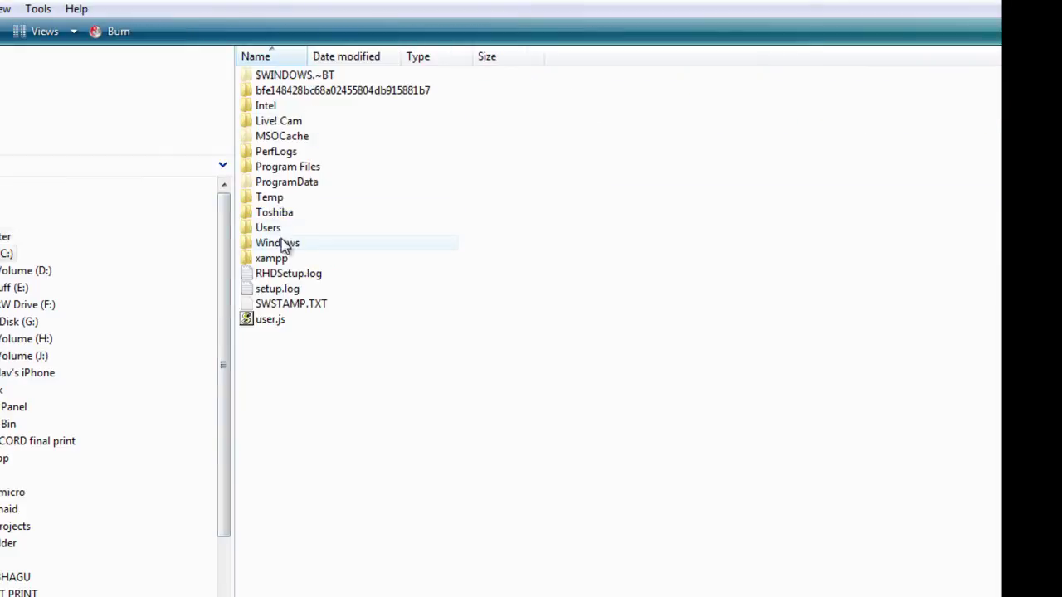
pyautogui.doubleClick(281, 241)
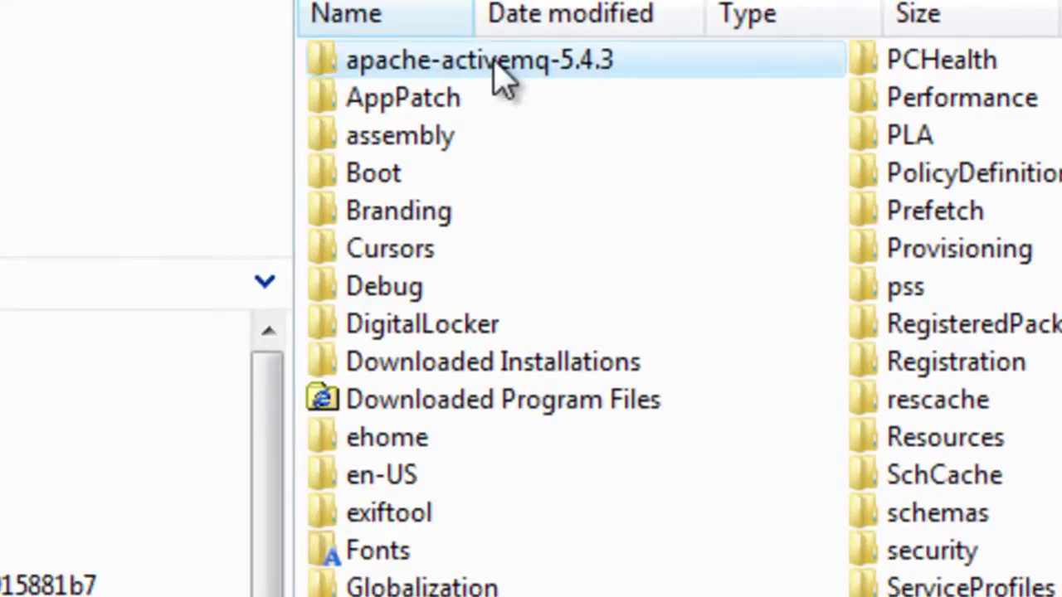
# - Look inside apache-activemq-5.4.3 and kaazing-gateway-8.12_1, returning to the Windows folder each time
pyautogui.doubleClick(497, 71)
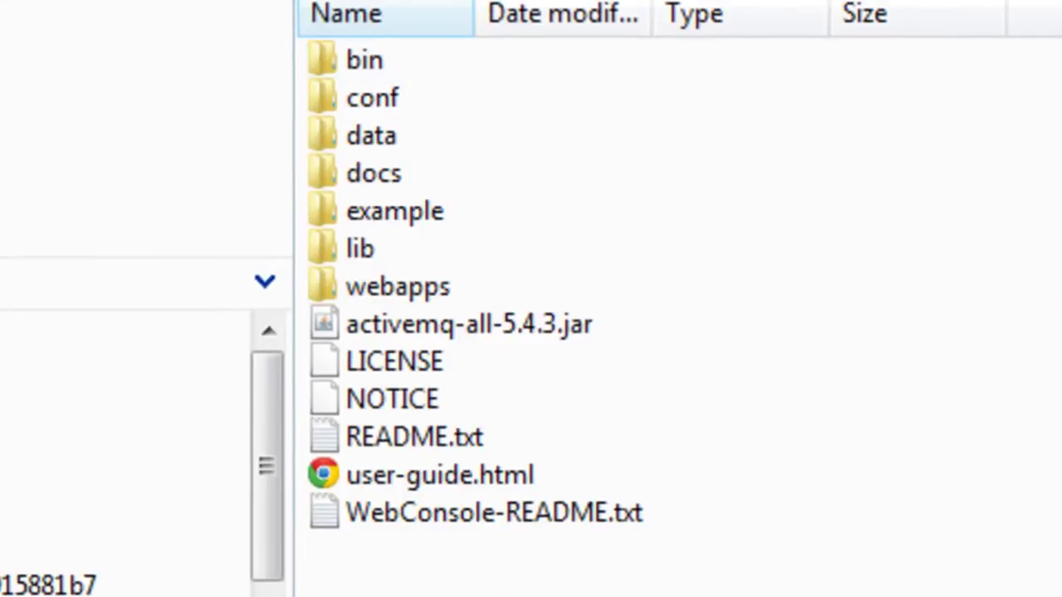
pyautogui.click(18, 33)
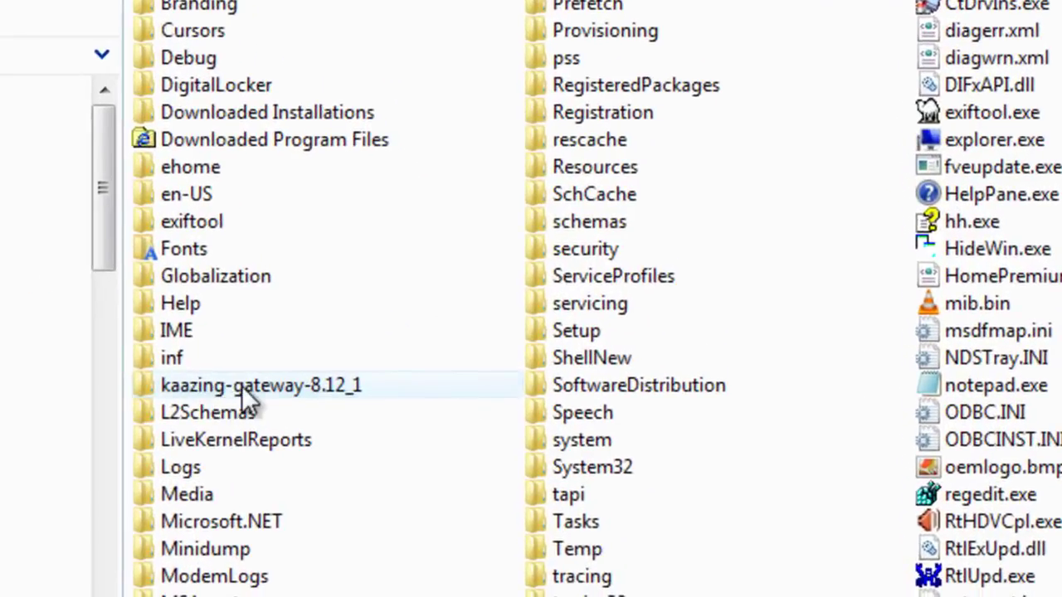
pyautogui.doubleClick(454, 466)
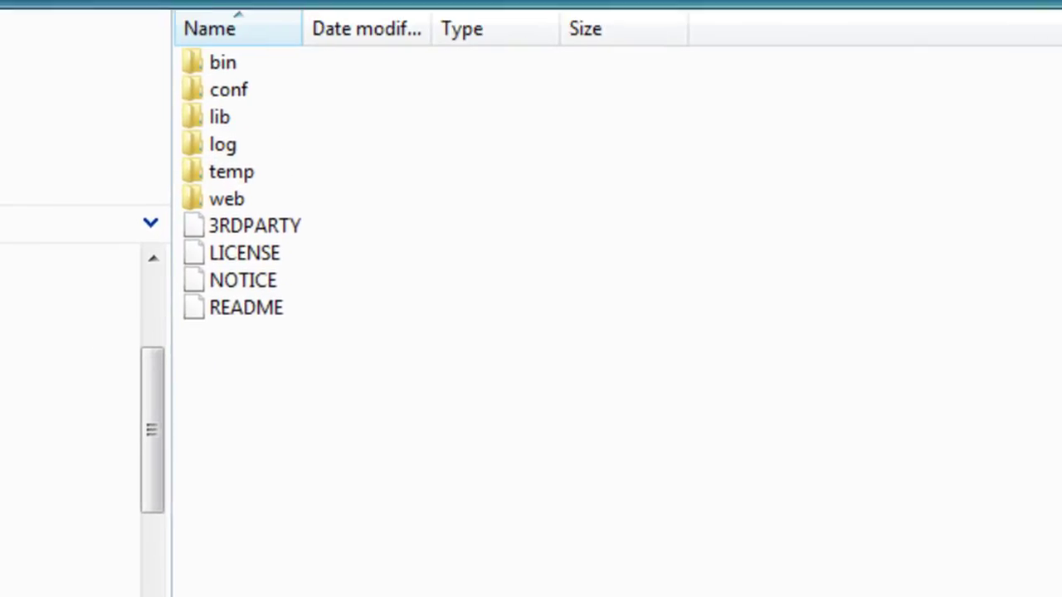
pyautogui.press('BackSpace')
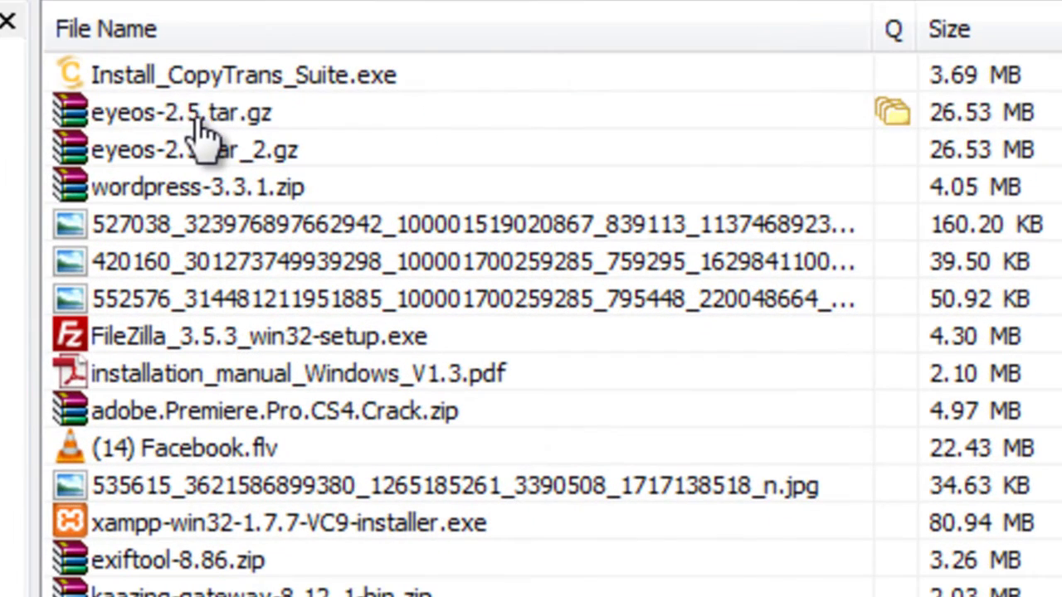
# - Select the eyeos-2.5.tar.gz downloads and browse to the xampp folder on Vista (C:)
pyautogui.click(234, 125)
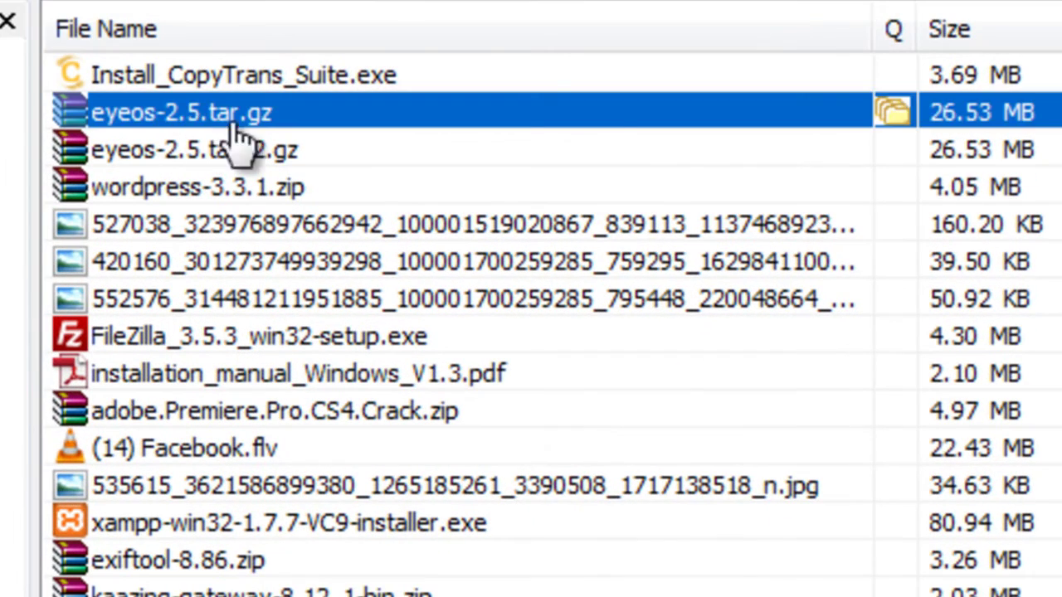
pyautogui.click(968, 149)
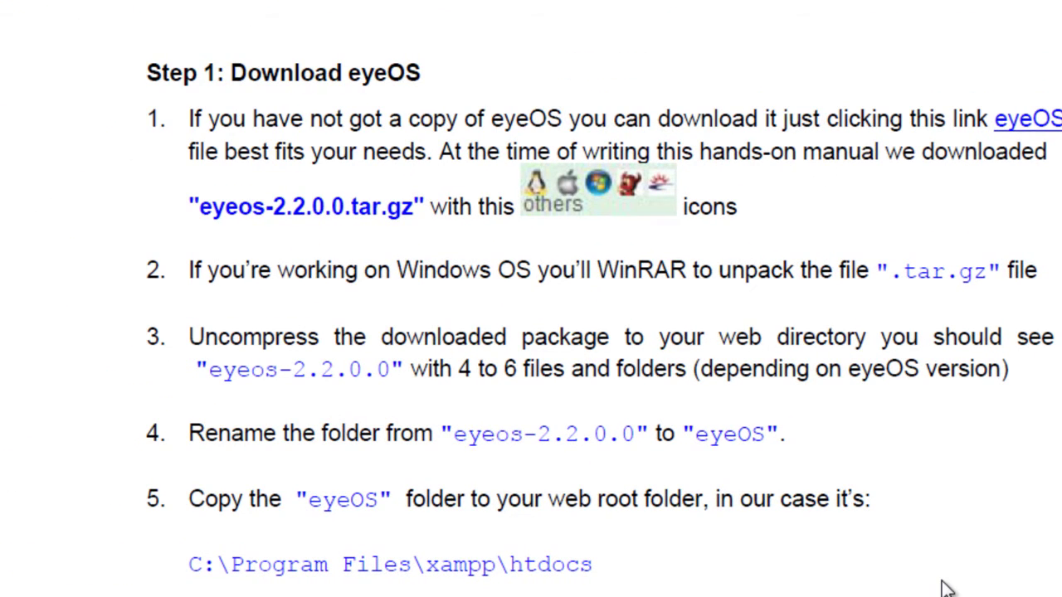
pyautogui.press('super')
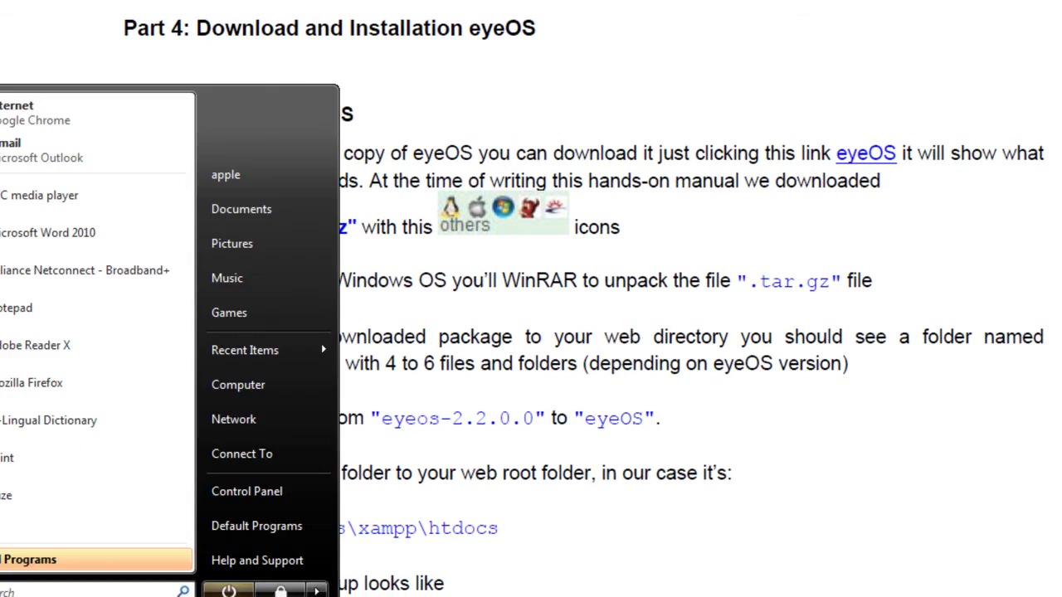
pyautogui.click(306, 385)
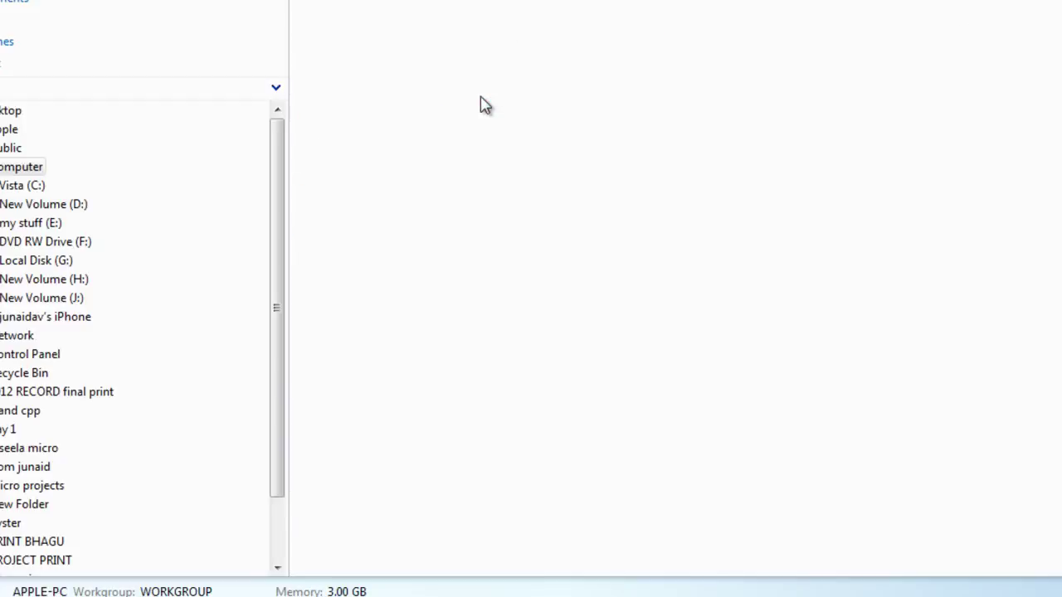
pyautogui.doubleClick(434, 40)
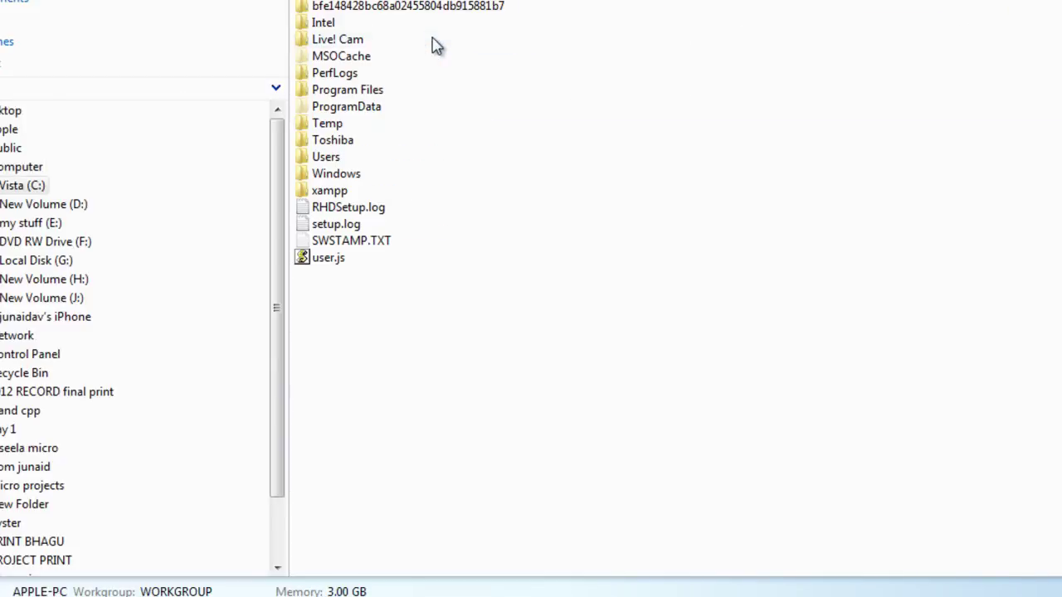
pyautogui.doubleClick(335, 191)
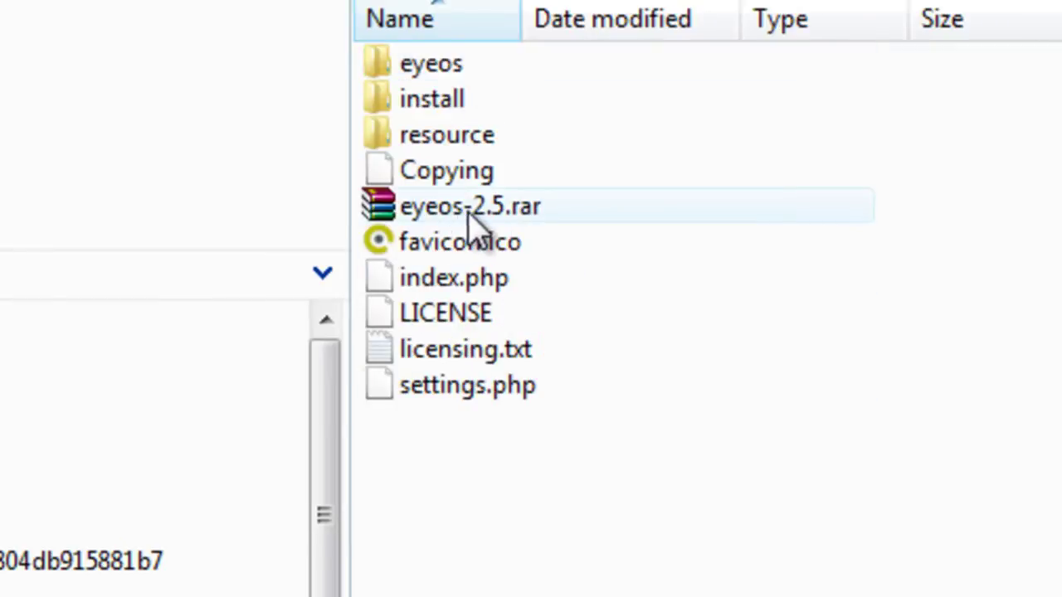
# - Open the extracted eyeos folder and its tests subfolder, then go back up
pyautogui.click(439, 66)
pyautogui.doubleClick(439, 67)
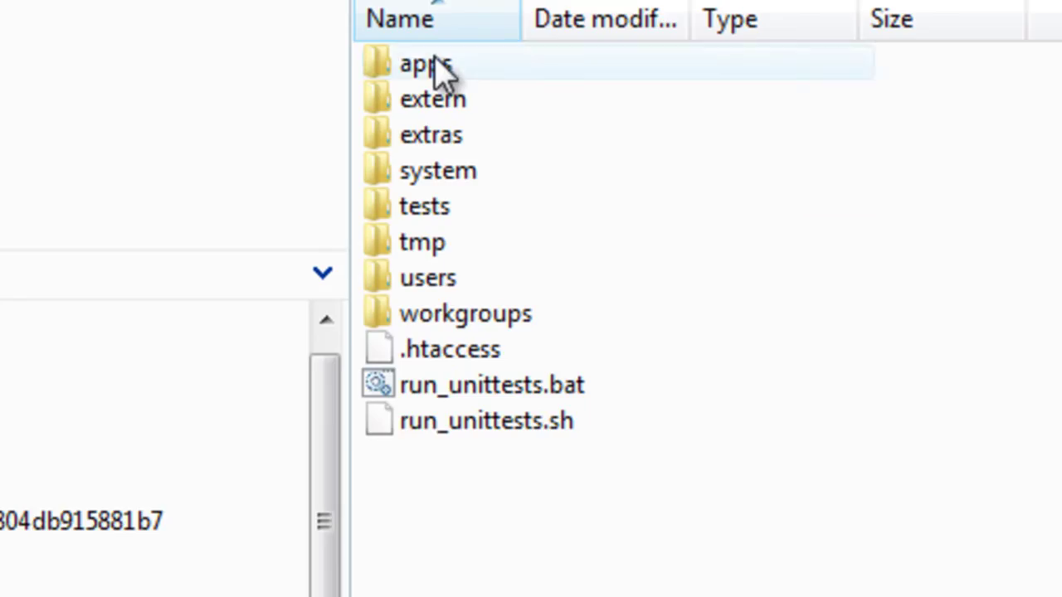
pyautogui.doubleClick(386, 206)
pyautogui.press('BackSpace')
pyautogui.press('BackSpace')
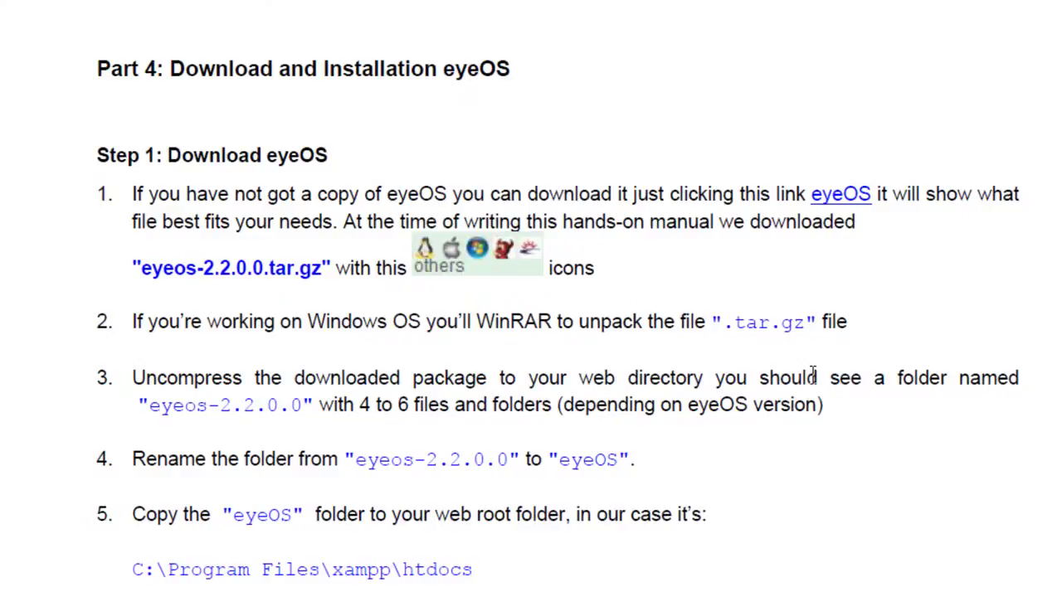
pyautogui.scroll(-10, 531, 298)
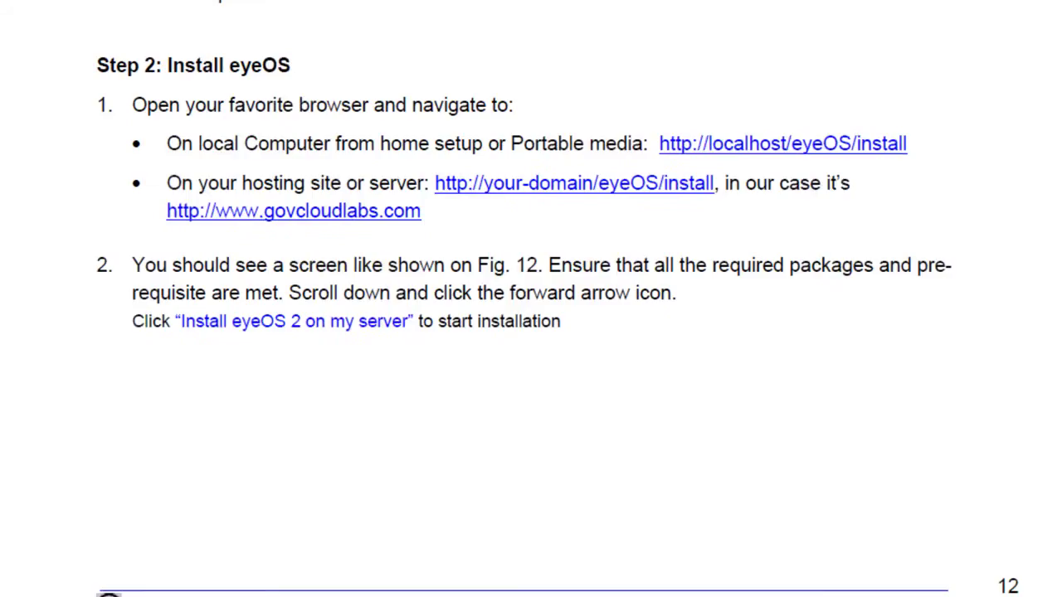
pyautogui.click(765, 146)
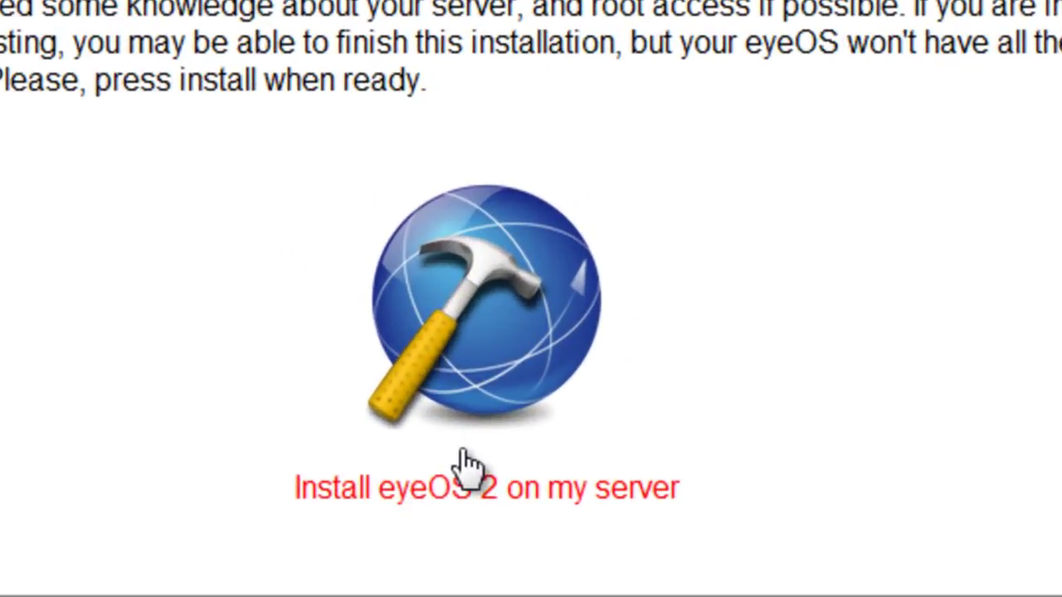
# - Choose 'Install eyeOS 2 on my server' and scroll through the requirements list, all installed
pyautogui.click(634, 494)
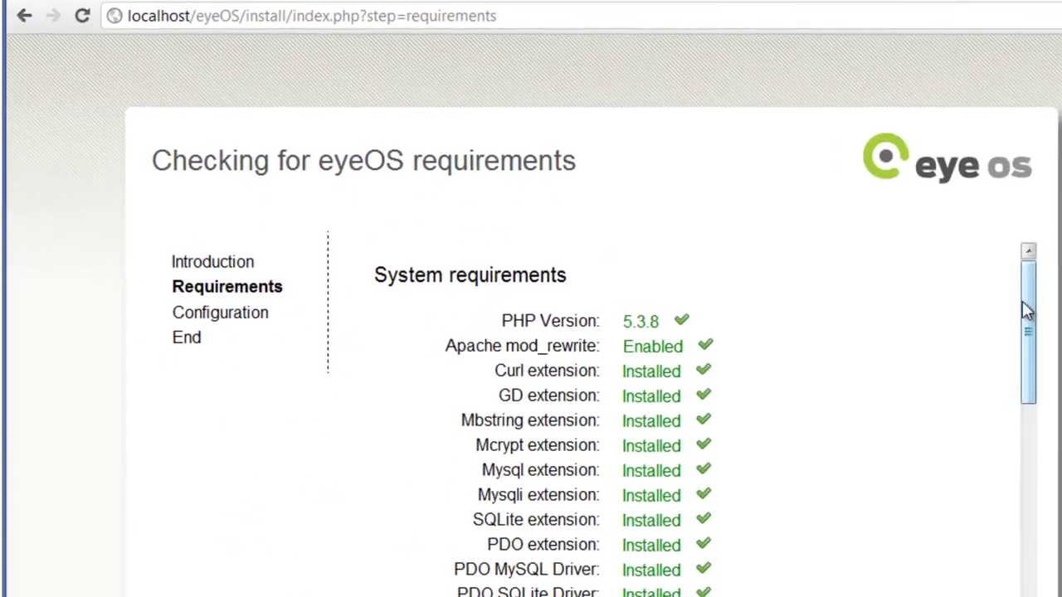
pyautogui.moveTo(1027, 310)
pyautogui.mouseDown()
pyautogui.moveTo(1026, 450)
pyautogui.moveTo(1033, 297)
pyautogui.mouseUp()
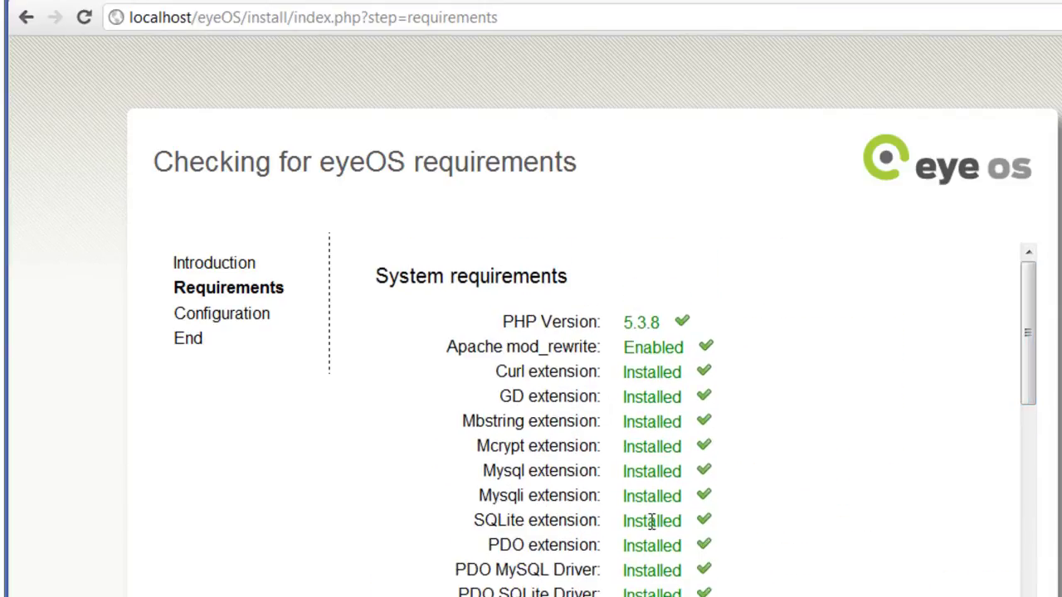
pyautogui.moveTo(1026, 294); pyautogui.dragTo(1026, 457)
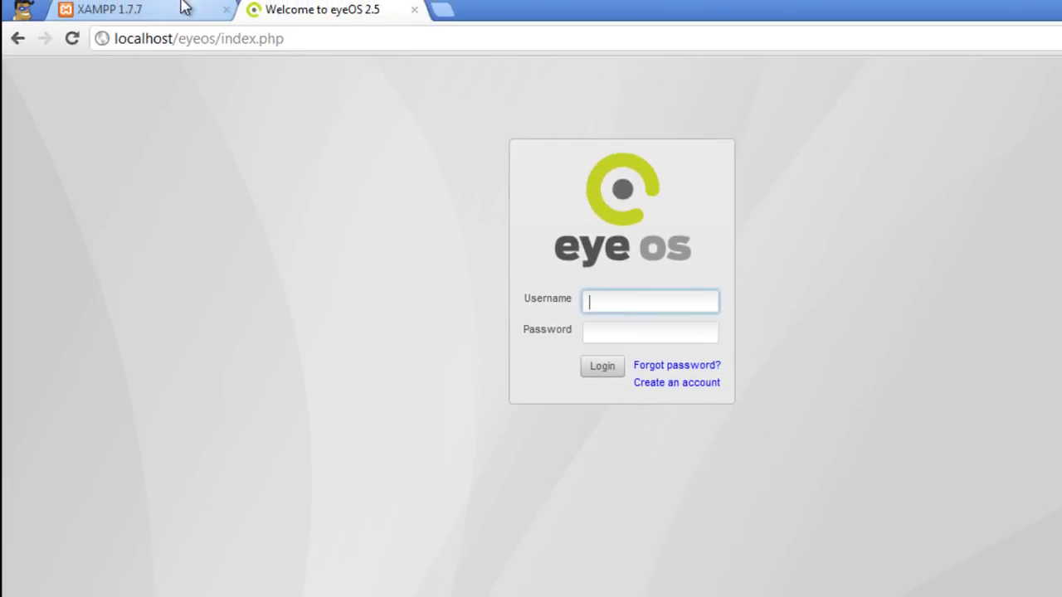
# - Log in to eyeOS with username root, retyping the account password
pyautogui.moveTo(118, 41); pyautogui.dragTo(294, 36)
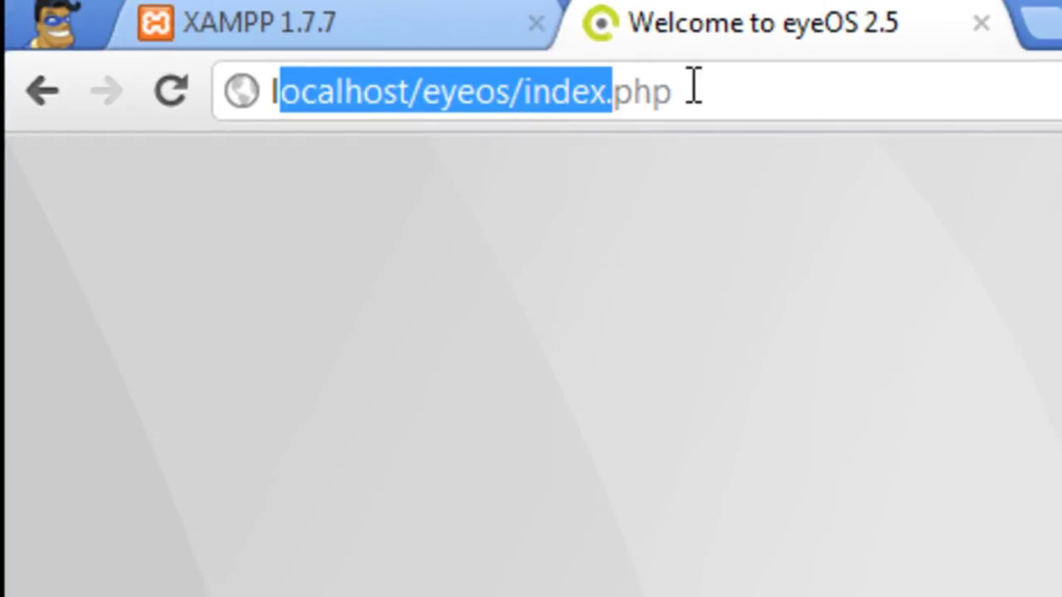
pyautogui.click(700, 85)
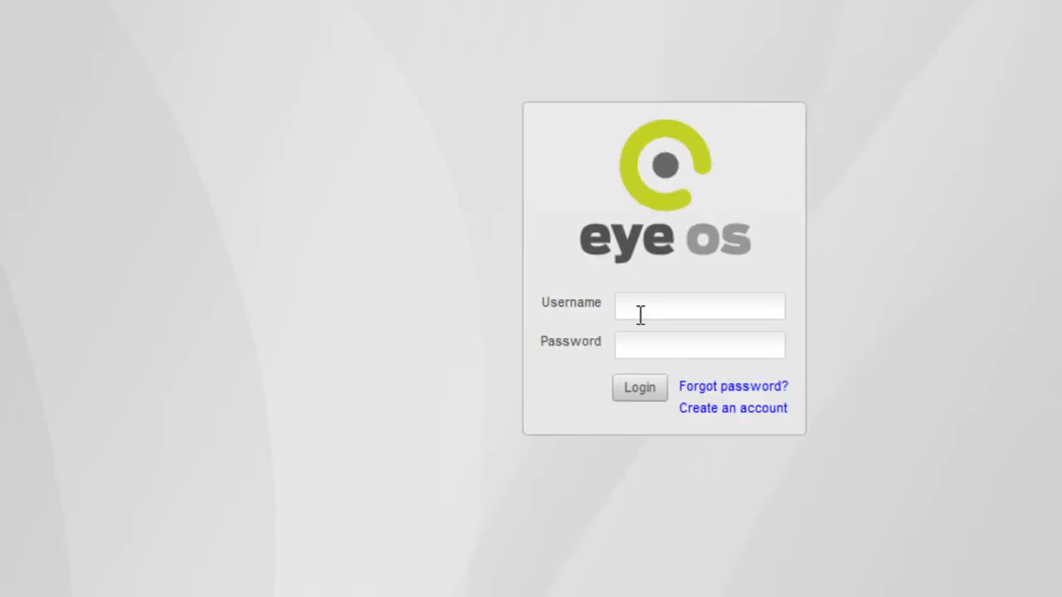
pyautogui.click(639, 312)
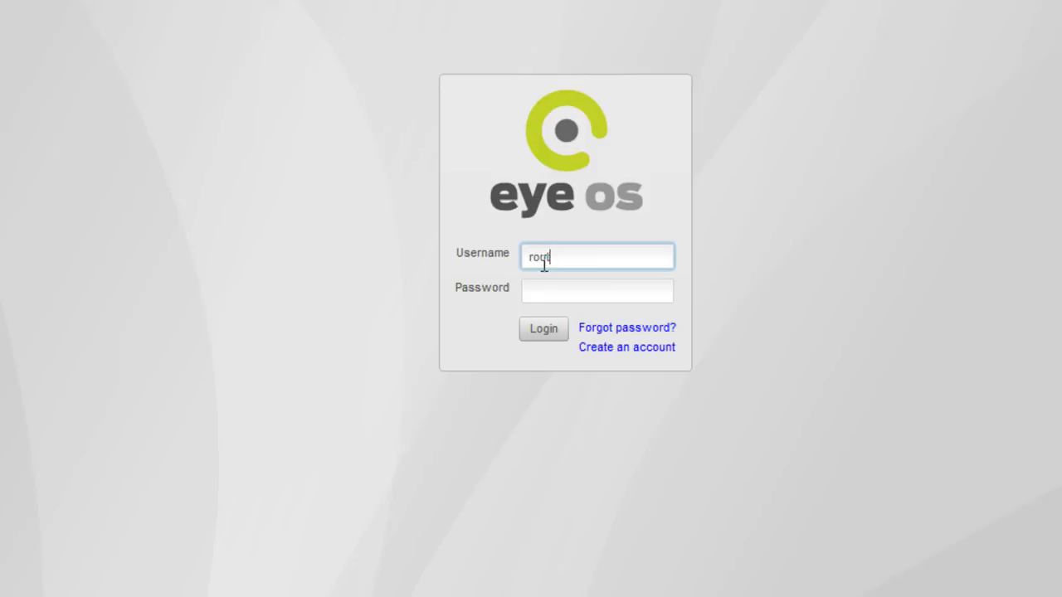
pyautogui.click(545, 297)
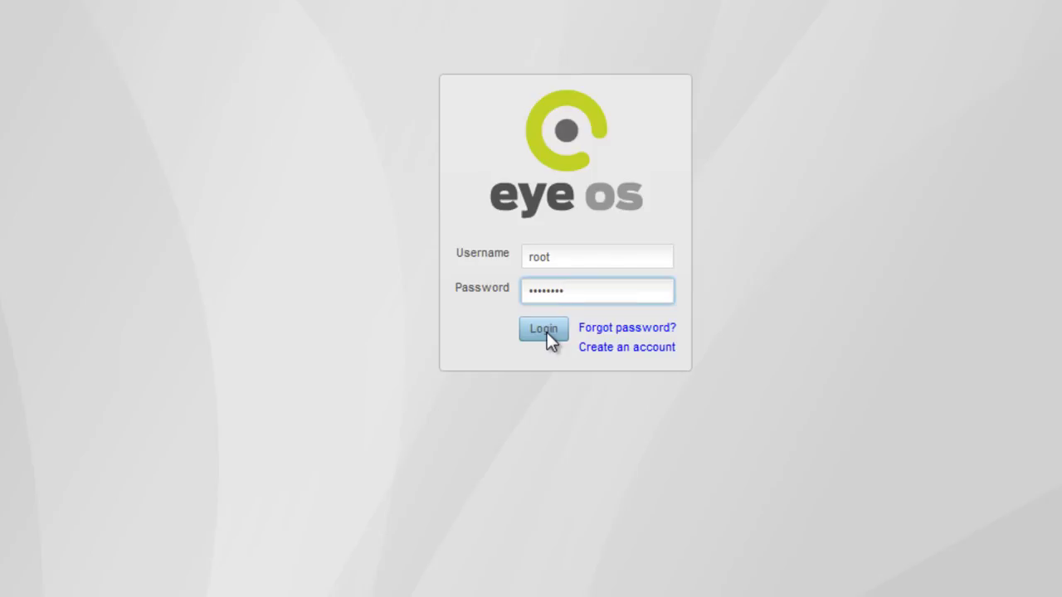
pyautogui.press('BackSpace')
pyautogui.press('BackSpace')
pyautogui.press('BackSpace')
pyautogui.press('BackSpace')
pyautogui.press('BackSpace')
pyautogui.press('BackSpace')
pyautogui.press('BackSpace')
pyautogui.press('BackSpace')
pyautogui.write('eyeos123')
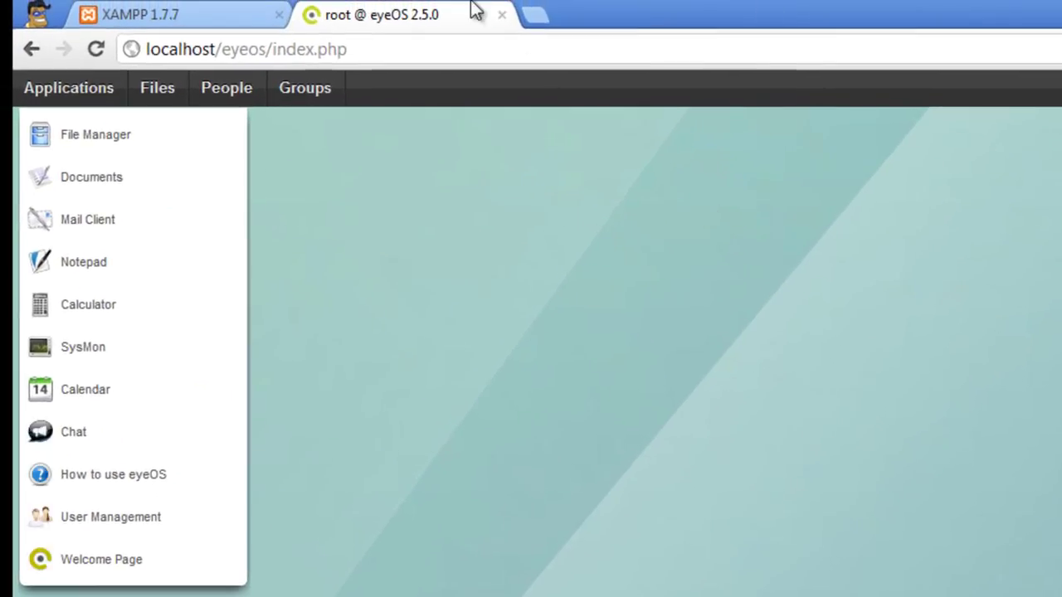
# - Compute 2 - 2 in the Calculator, close it, and open the Files manager
pyautogui.click(120, 322)
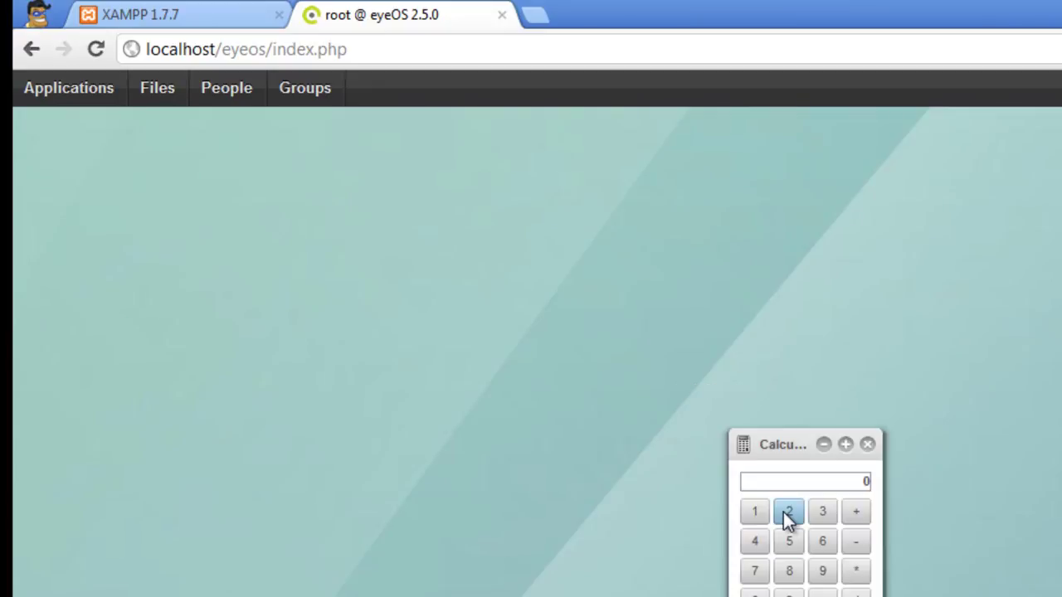
pyautogui.click(783, 512)
pyautogui.click(855, 543)
pyautogui.click(799, 517)
pyautogui.click(822, 590)
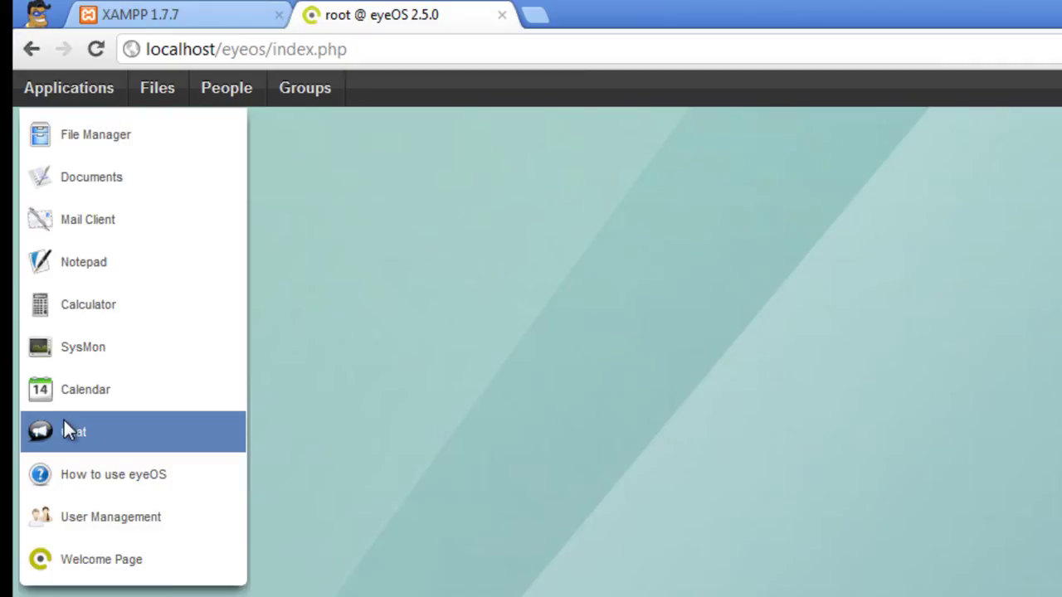
pyautogui.click(157, 93)
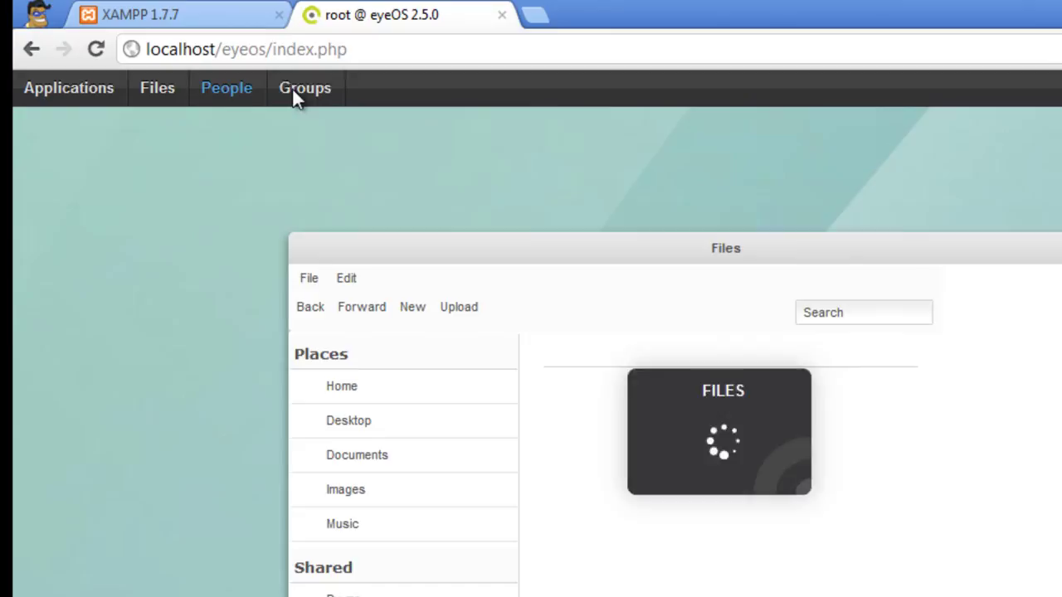
# - Check Groups, browse the Home, Desktop and Documents folders, launch Chat, then close the window
pyautogui.click(291, 91)
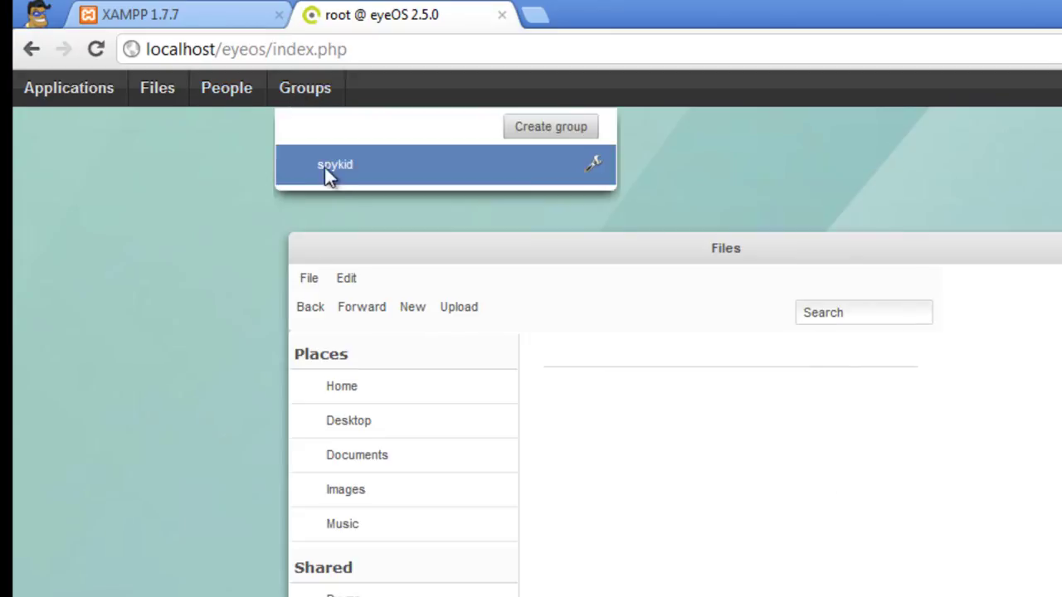
pyautogui.click(352, 170)
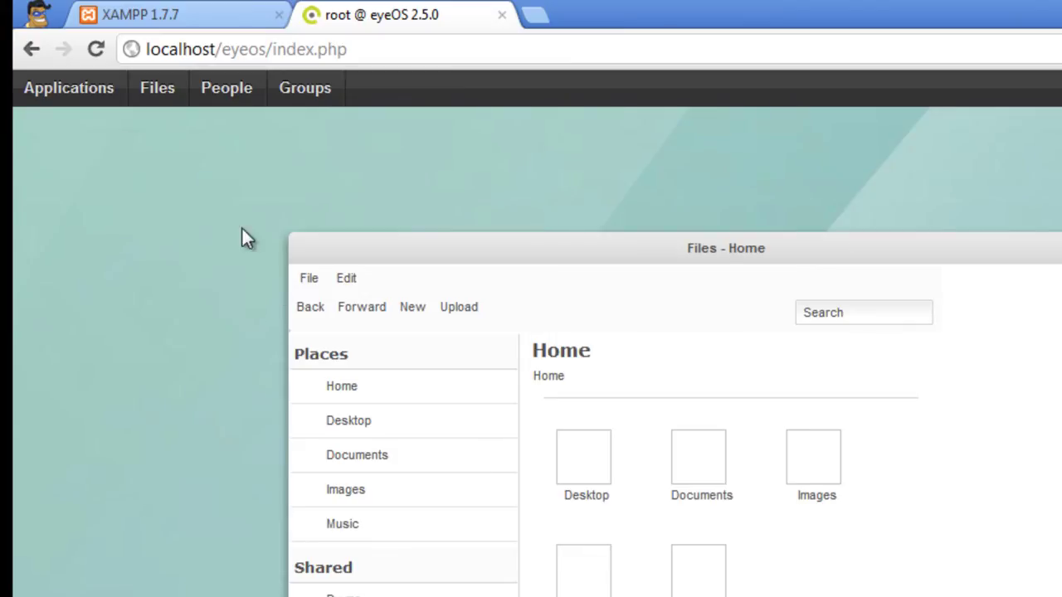
pyautogui.click(414, 397)
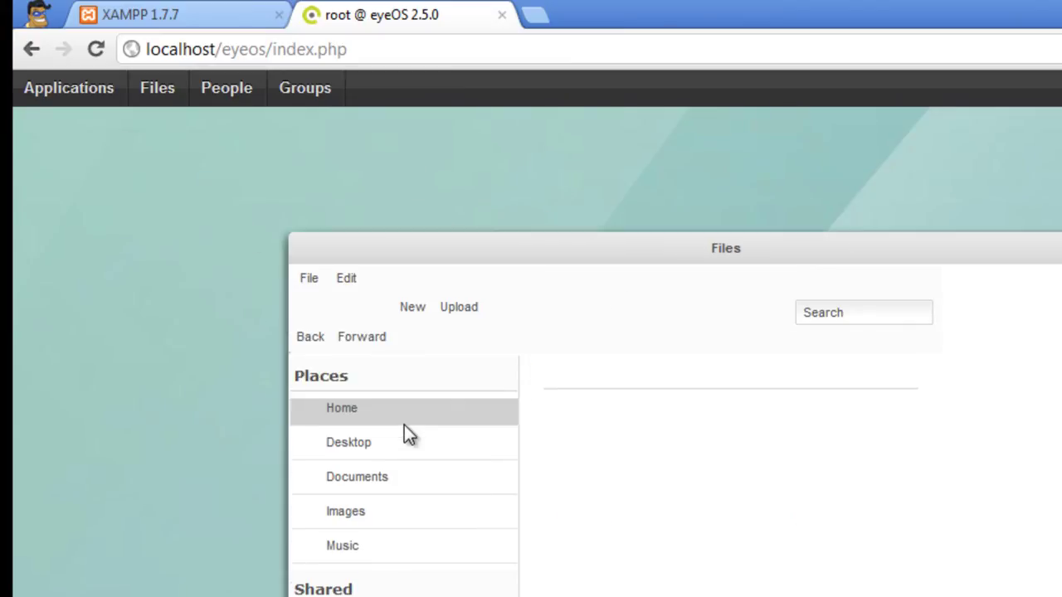
pyautogui.click(362, 451)
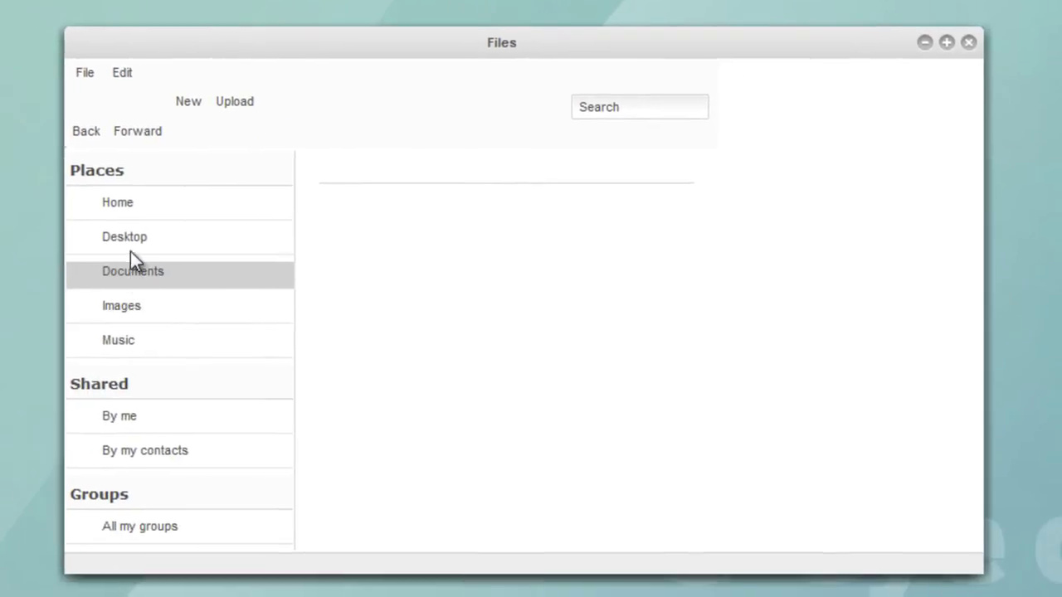
pyautogui.click(337, 436)
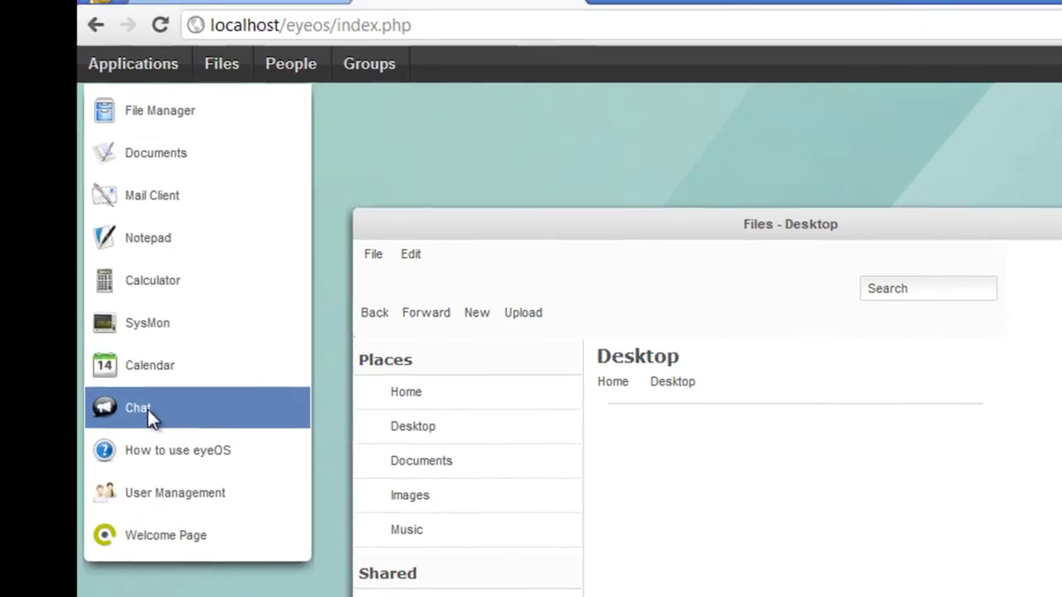
pyautogui.click(148, 410)
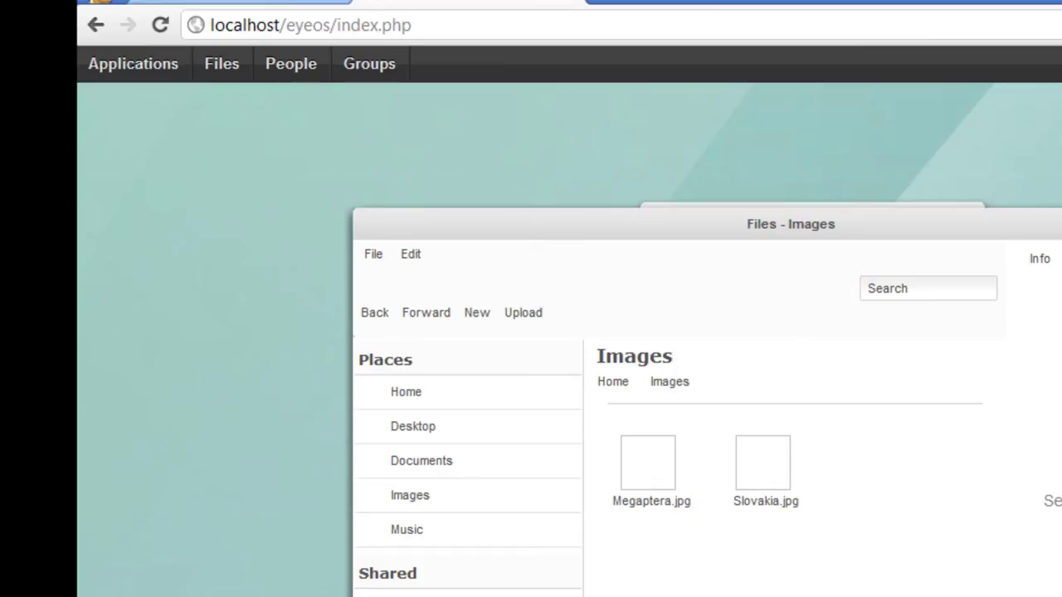
pyautogui.click(936, 213)
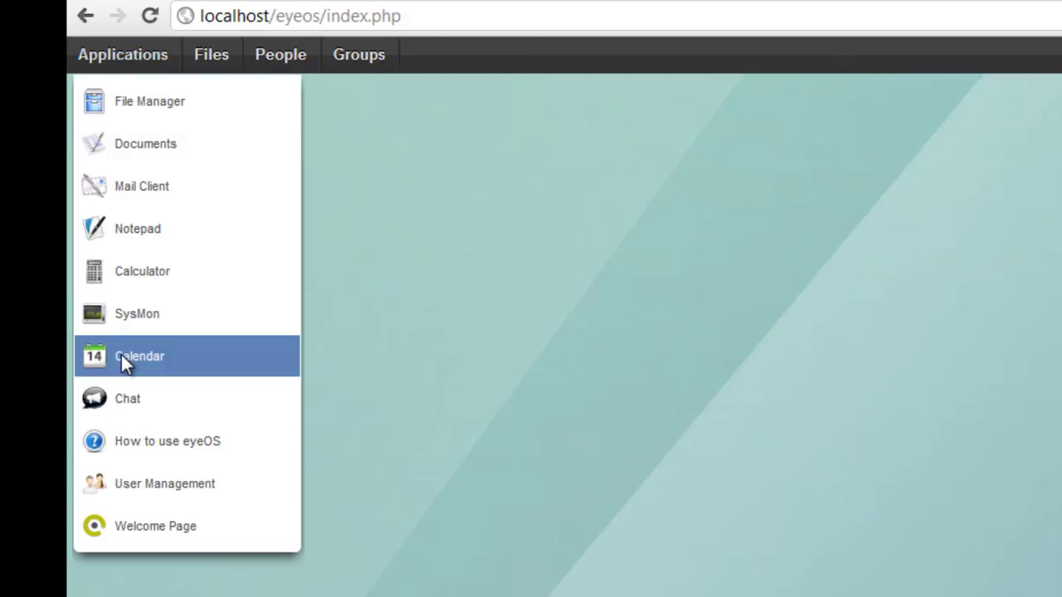
# - Start the Calendar app from the Applications menu, bringing up its loading splash
pyautogui.click(121, 359)
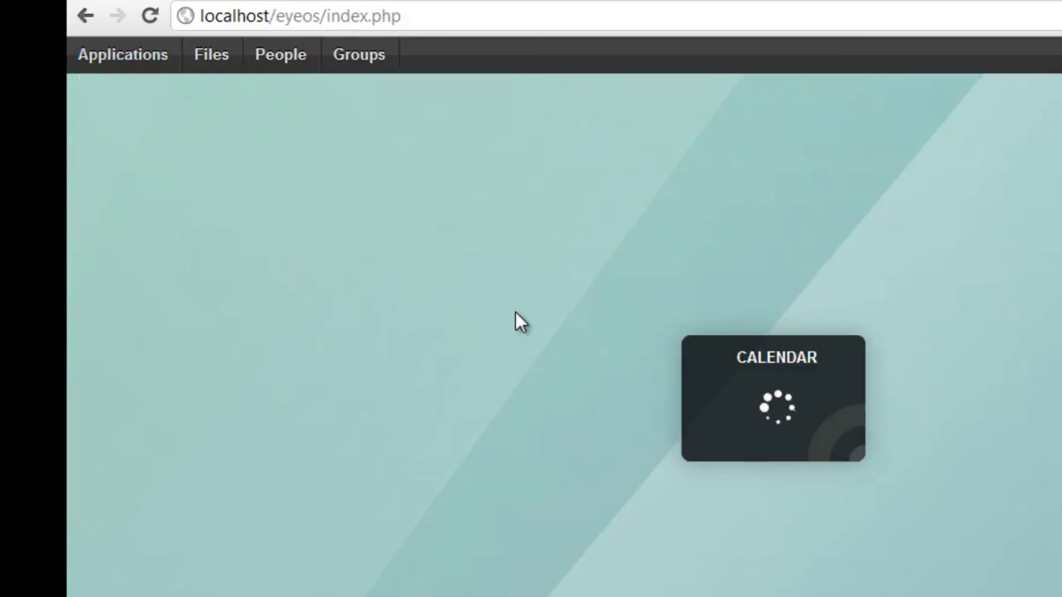